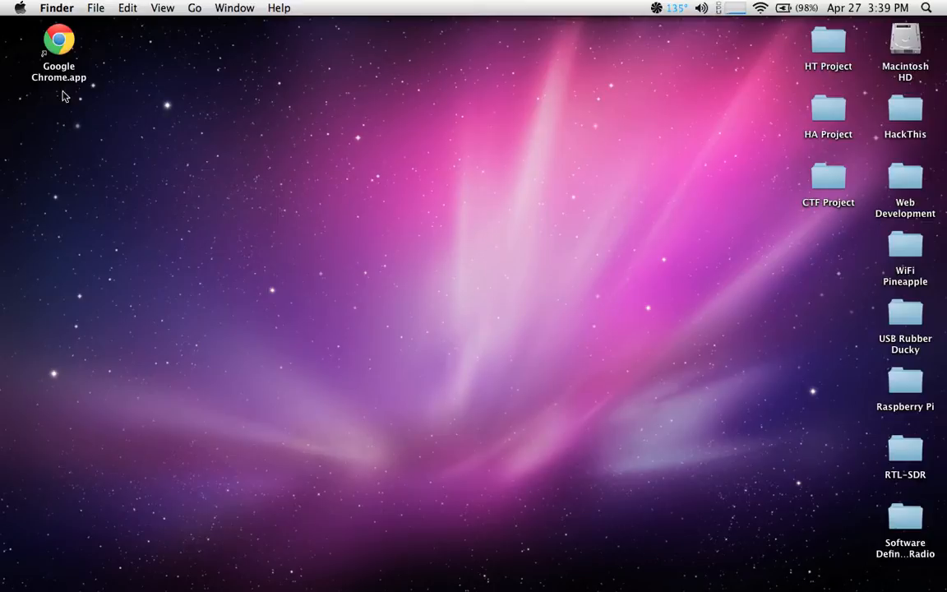
Launch Google Chrome from the desktop and load ctf365.com.
double_click(57, 49)
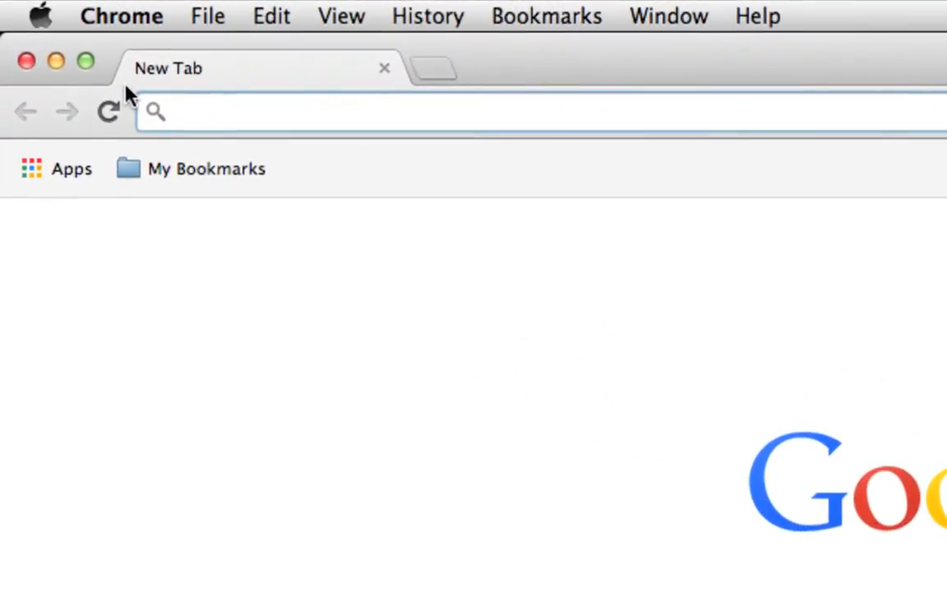
type("ctf365.")
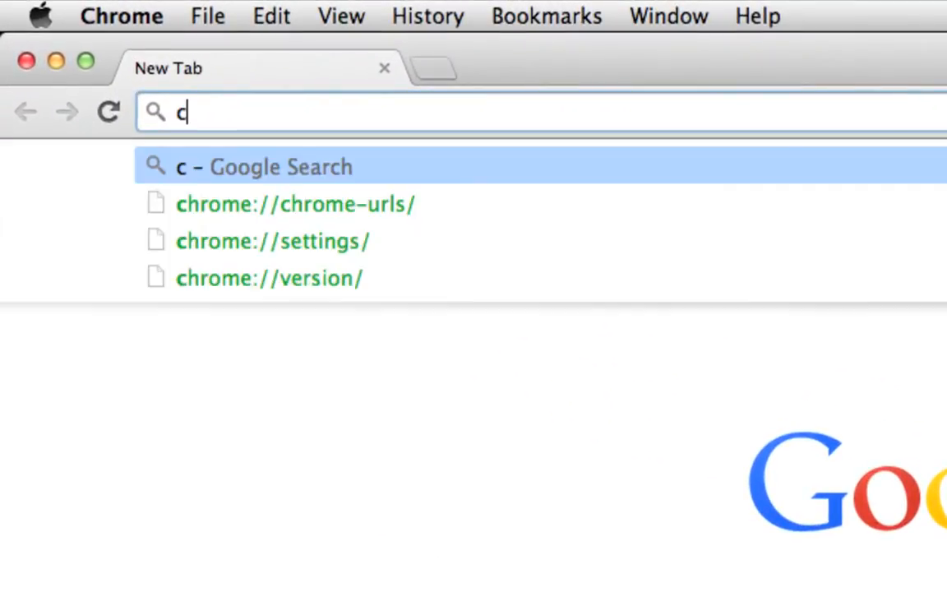
type("com")
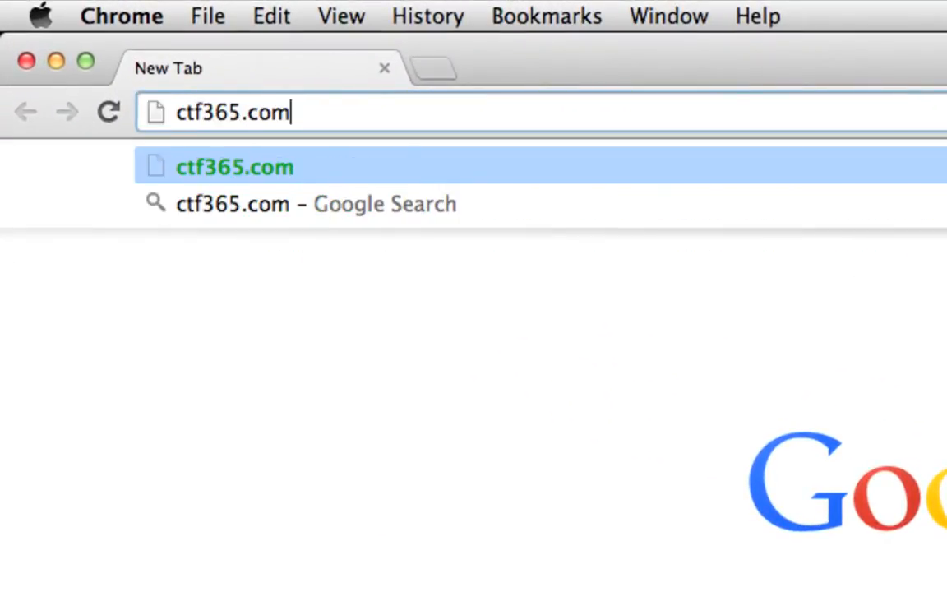
key("Return")
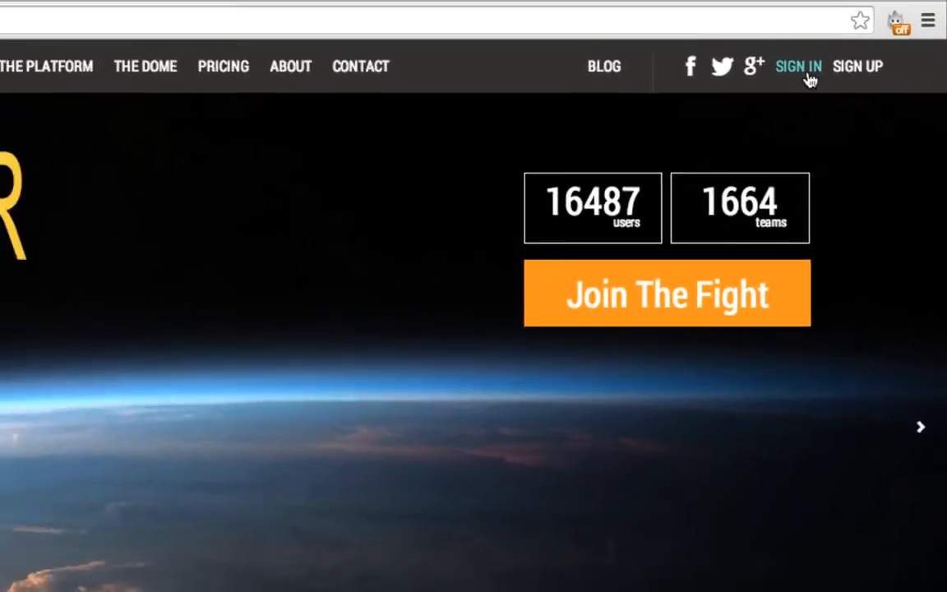
Sign in to the CTF365 site with the account e-mail and password.
left_click(752, 50)
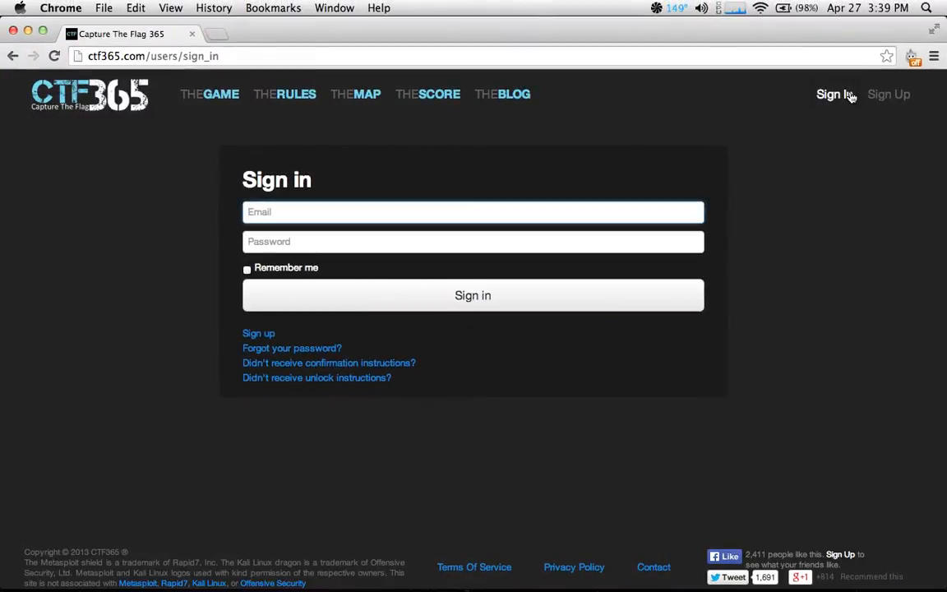
type("chri")
key("Down")
key("Tab")
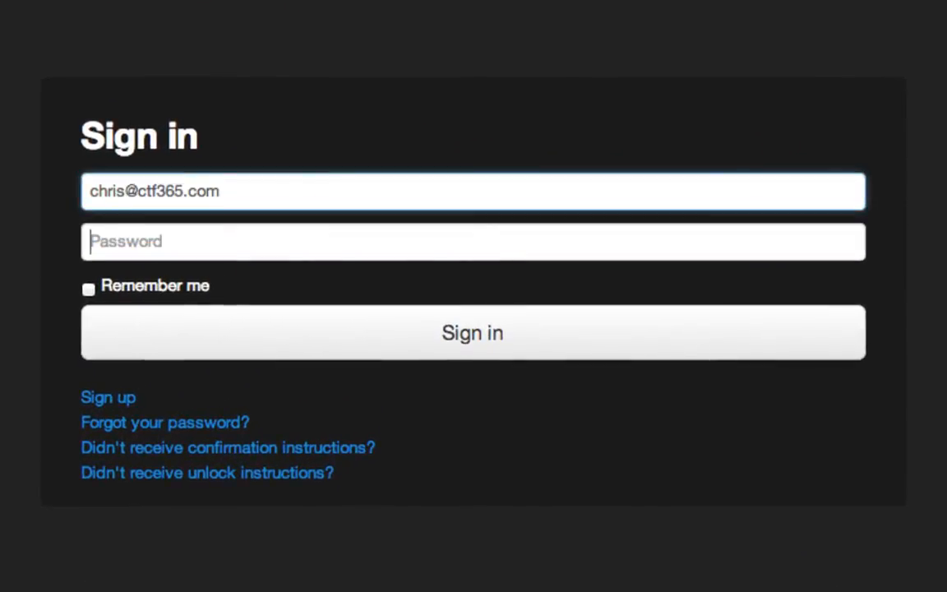
type("p••••••••••")
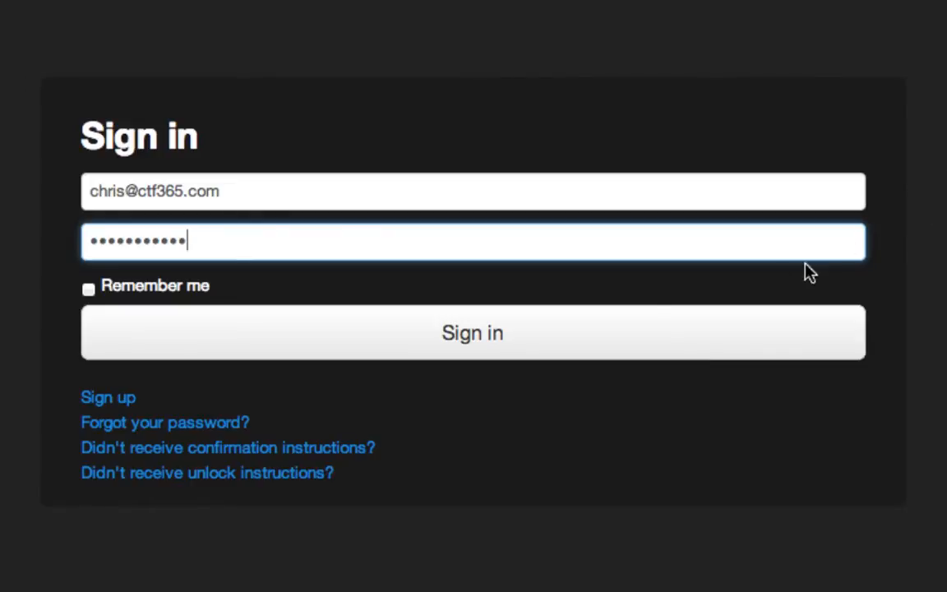
left_click(532, 353)
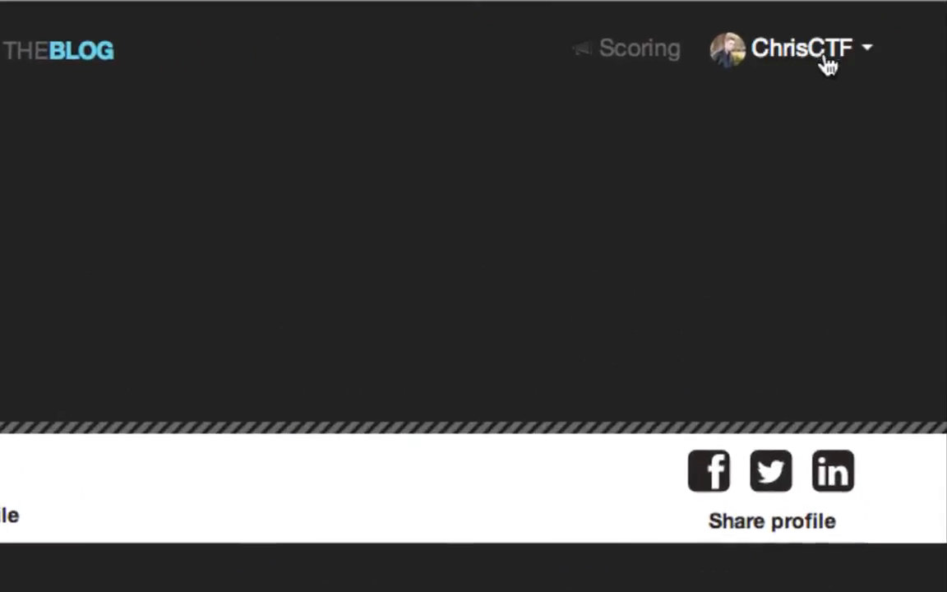
Download the VPN certificate, the username and password file and the example config file from the account's VPN information, then close the browser window.
left_click(855, 65)
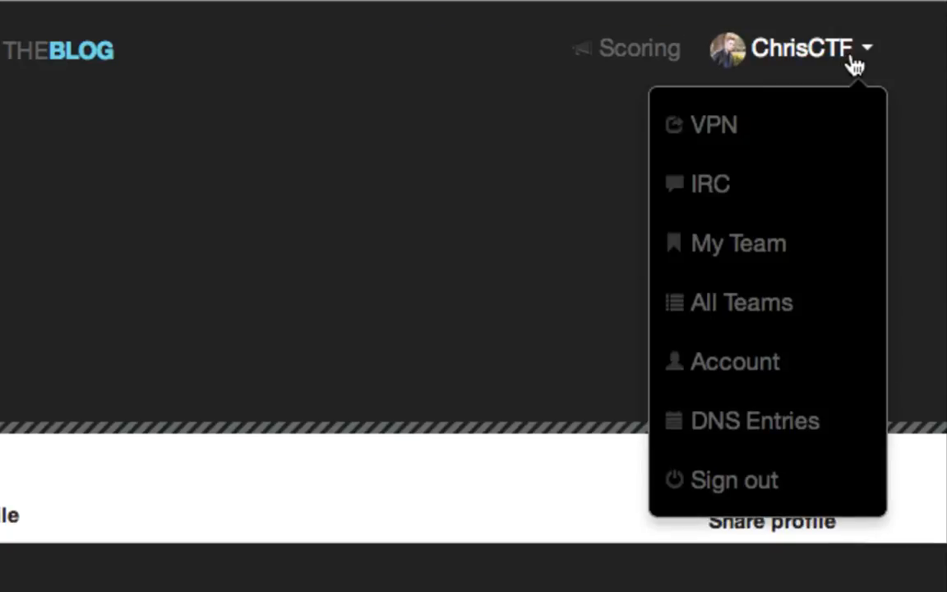
left_click(778, 138)
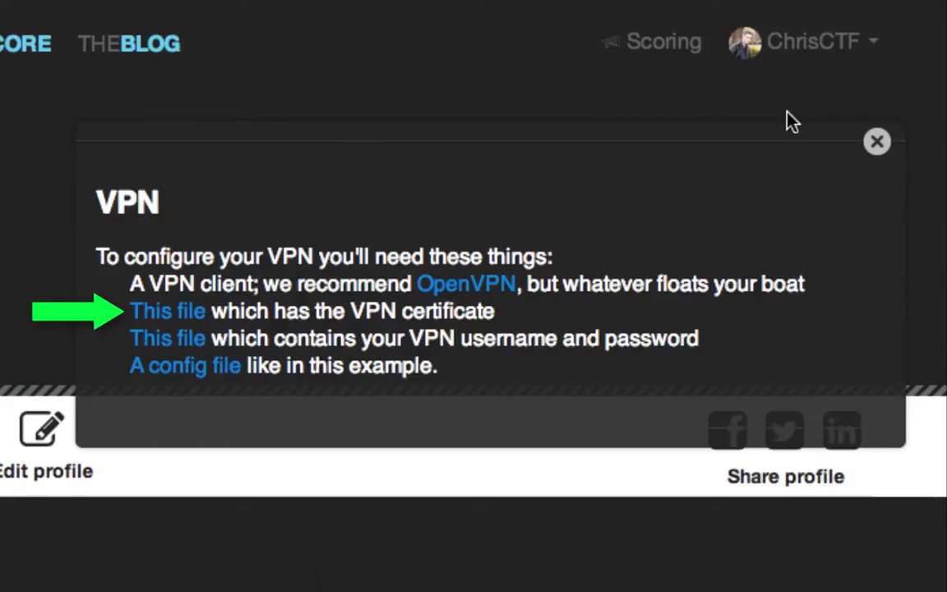
left_click(197, 323)
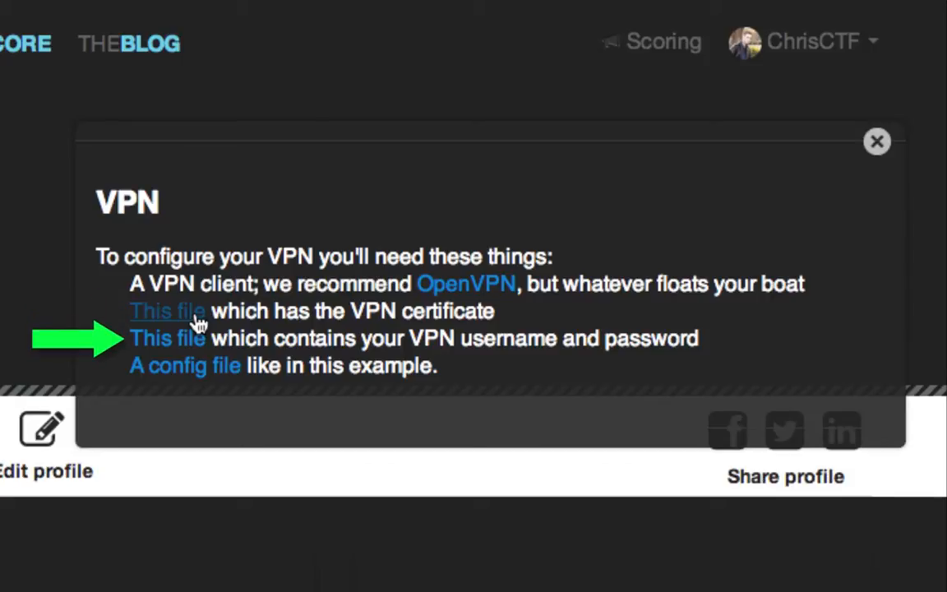
left_click(194, 342)
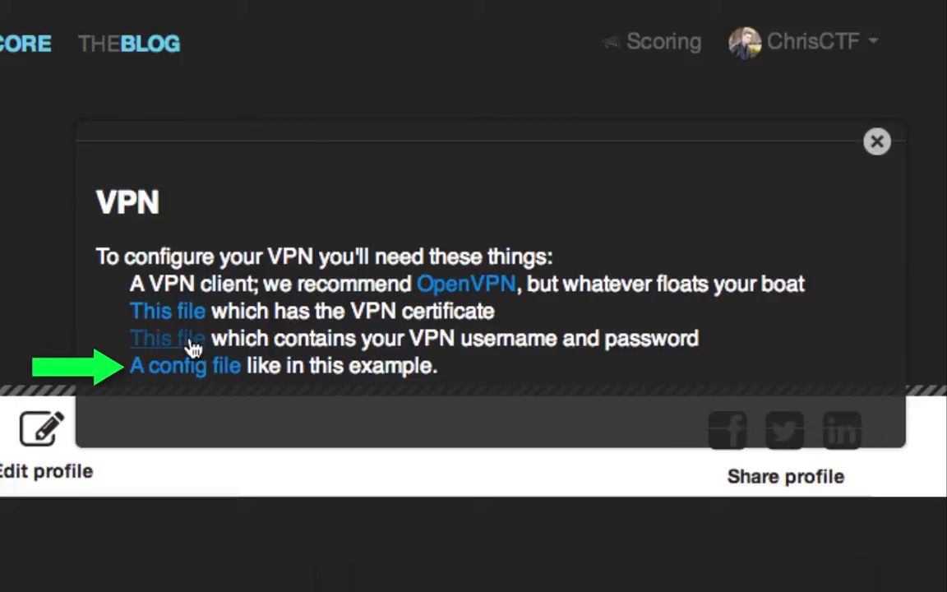
left_click(209, 370)
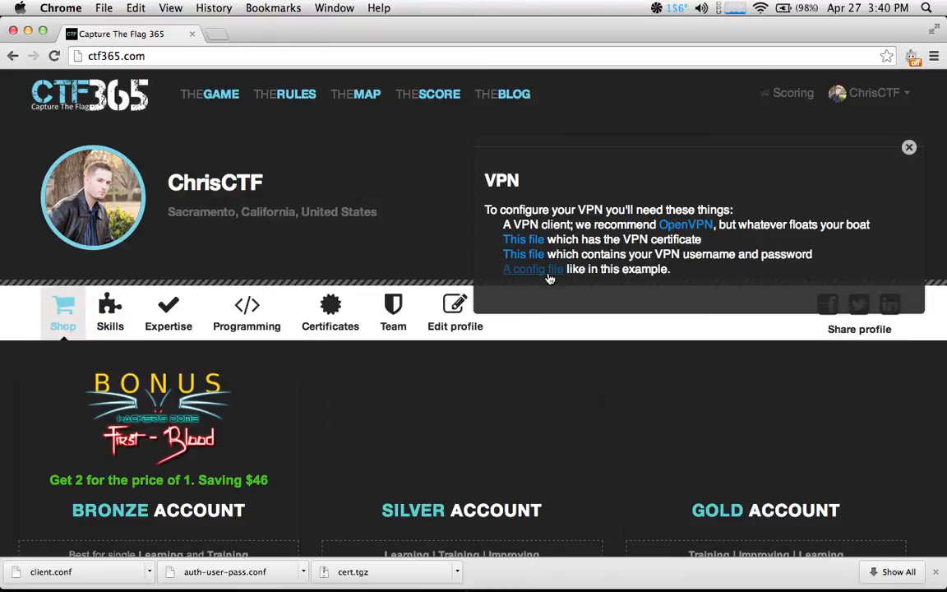
left_click(28, 31)
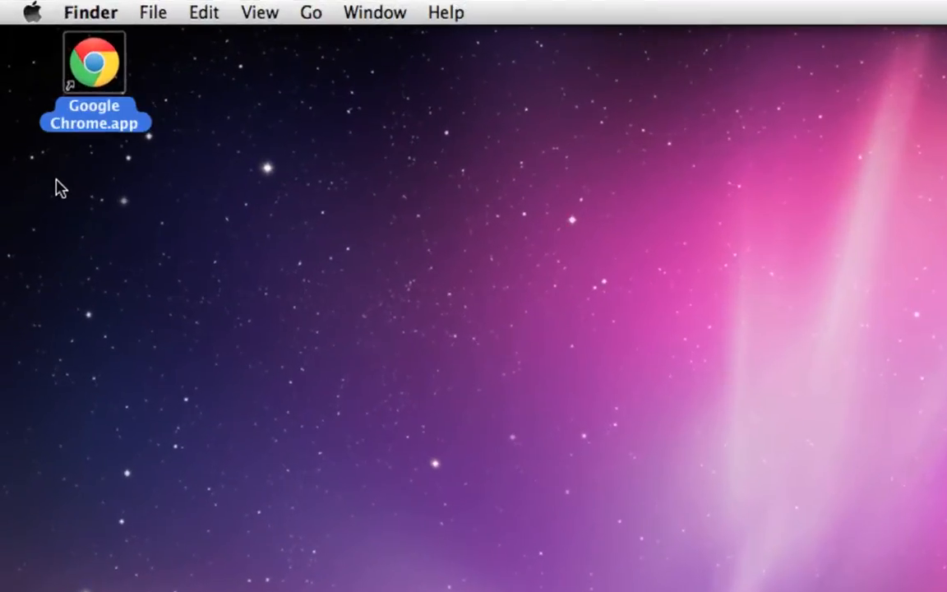
Create a new folder named vpn on the desktop.
right_click(36, 115)
left_click(90, 194)
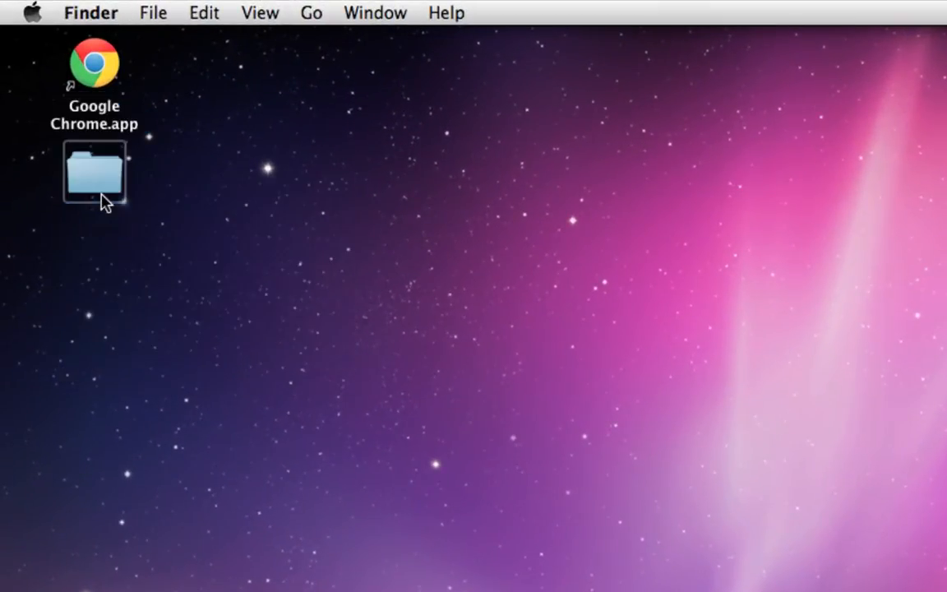
type("vpn")
key("Return")
Open the Downloads folder in a new Finder window and extract the cert.tgz archive.
key("super+n")
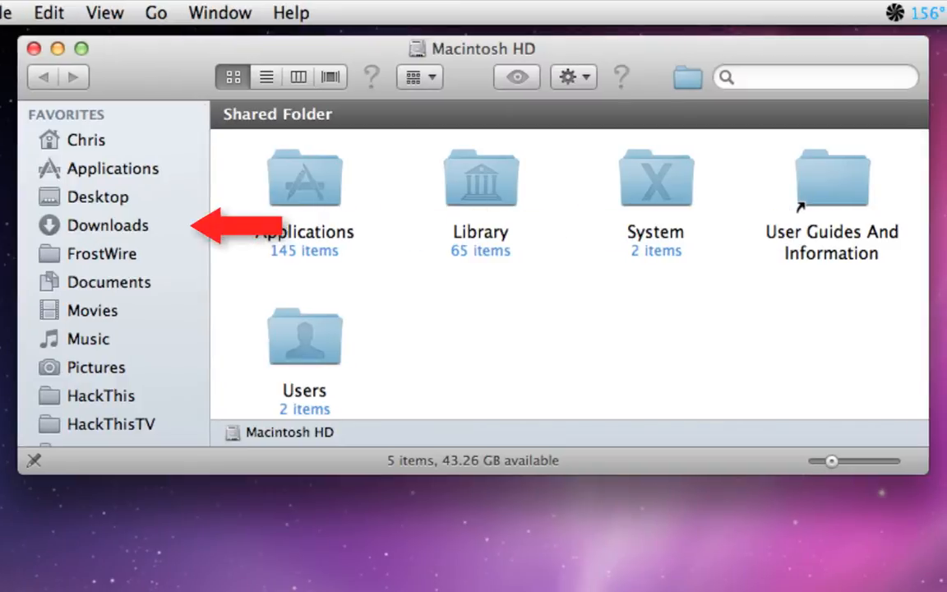
left_click(167, 233)
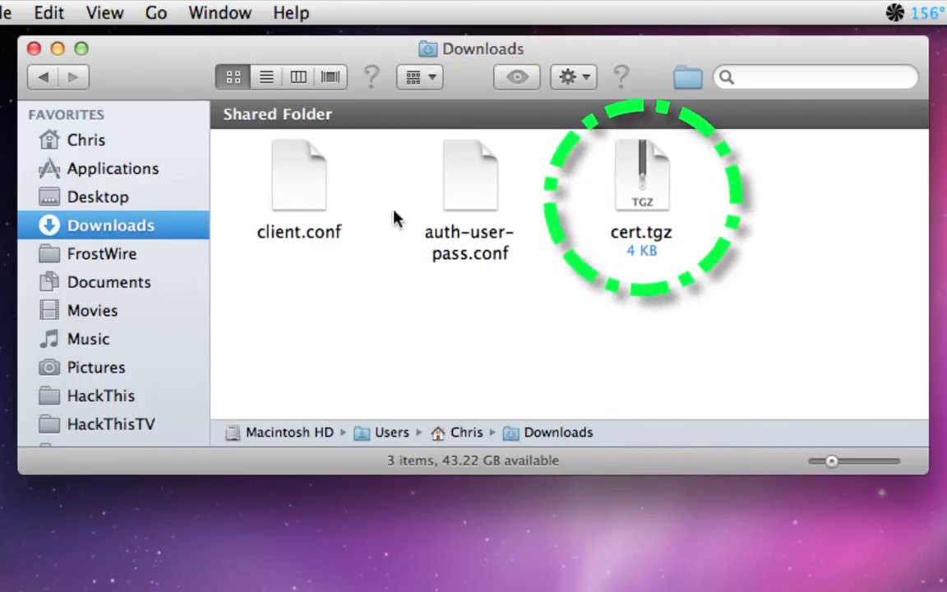
left_click(638, 203)
double_click(638, 203)
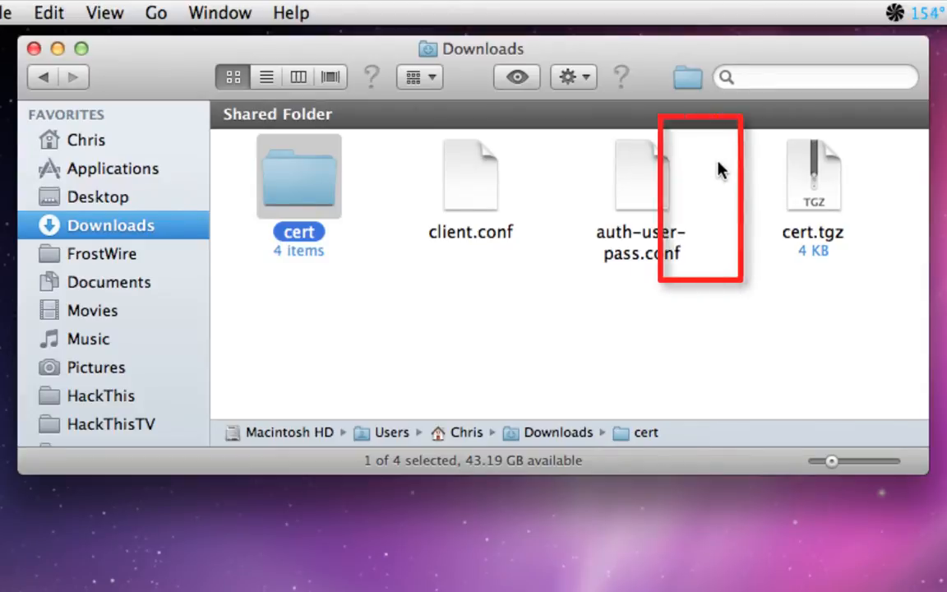
Move client.conf and auth-user-pass.conf from Downloads into the vpn folder on the desktop.
mouse_move(720, 164)
left_mouse_down()
mouse_move(407, 195)
mouse_move(388, 210)
left_mouse_up()
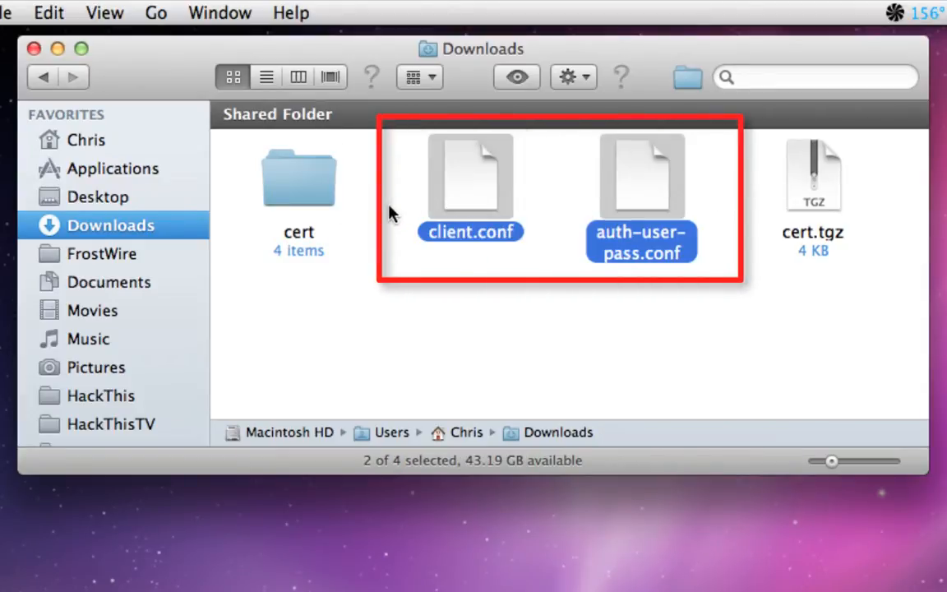
left_click_drag(481, 180, 0, 171)
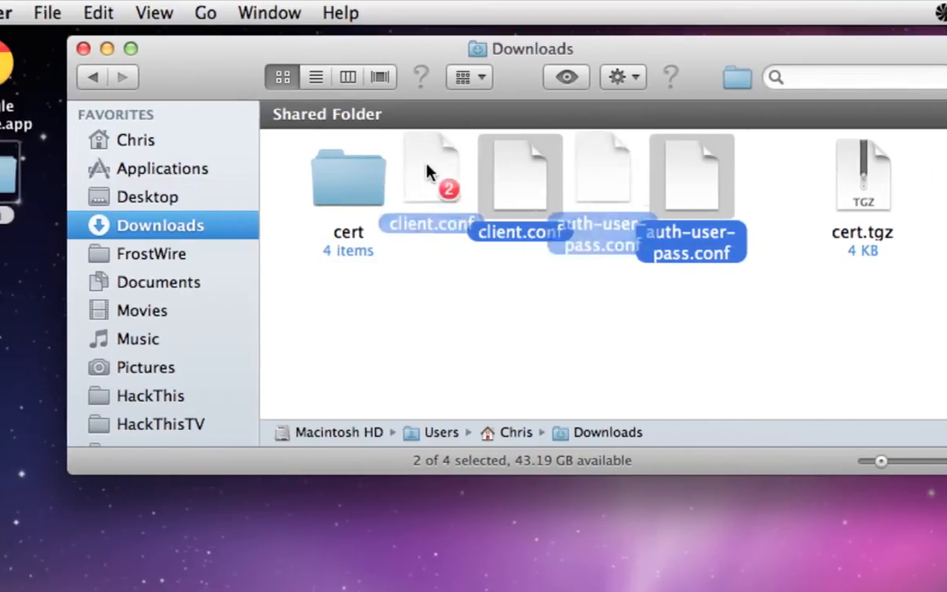
left_click_drag(106, 171, 100, 179)
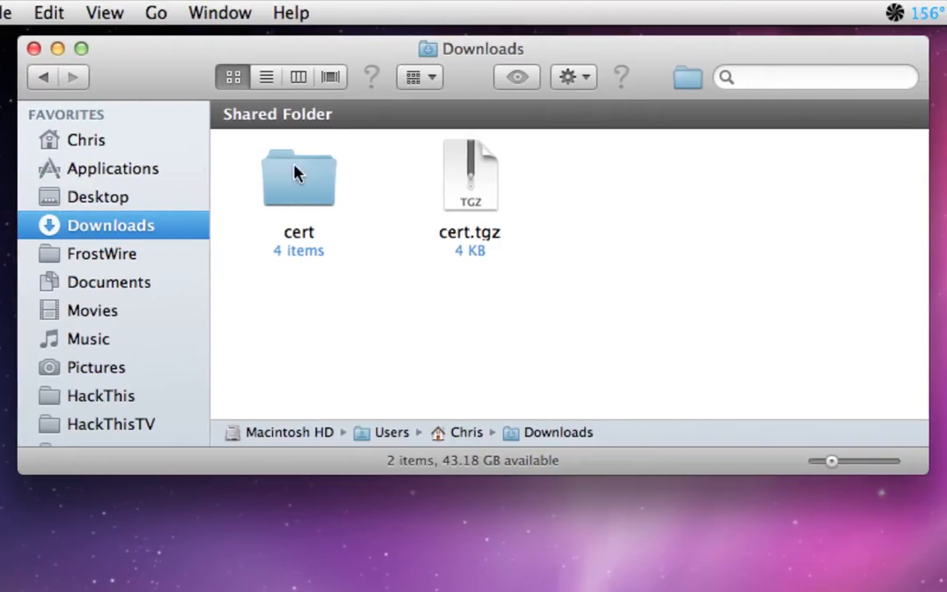
Move ca.crt, cl1.crt, cl1.key and ta.key from the cert folder into the desktop vpn folder and close the Finder window.
left_click(473, 186)
double_click(319, 191)
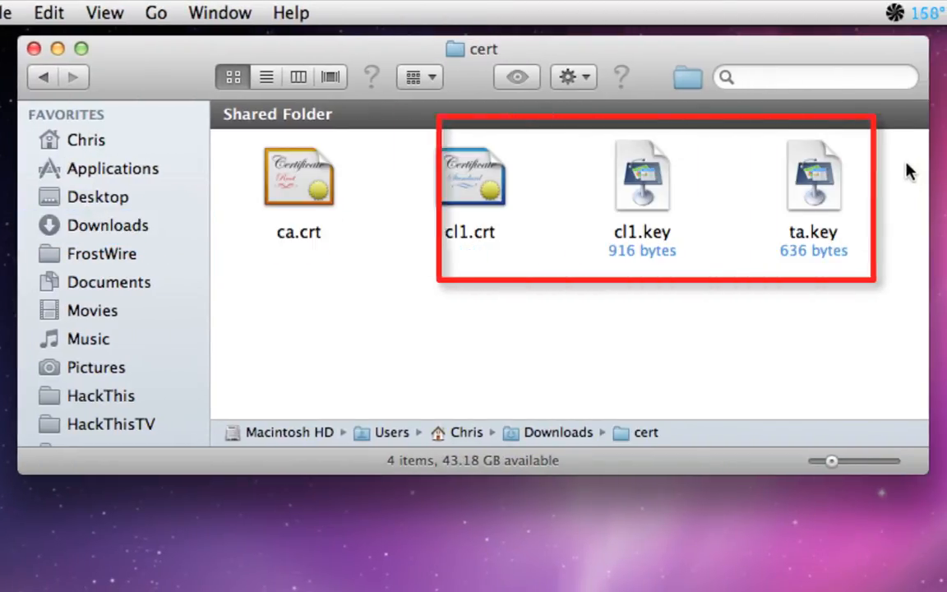
left_click_drag(899, 158, 278, 230)
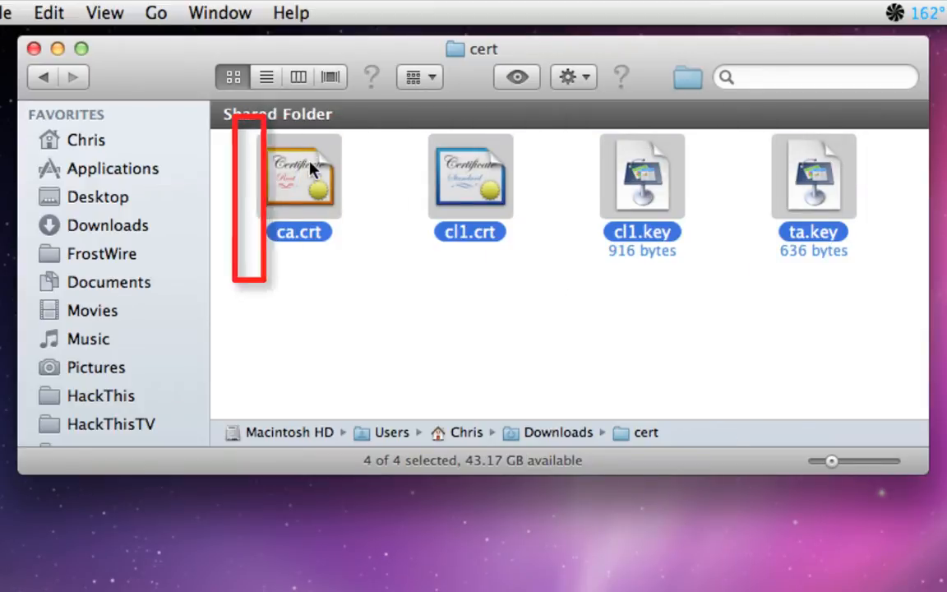
left_click_drag(301, 170, 101, 172)
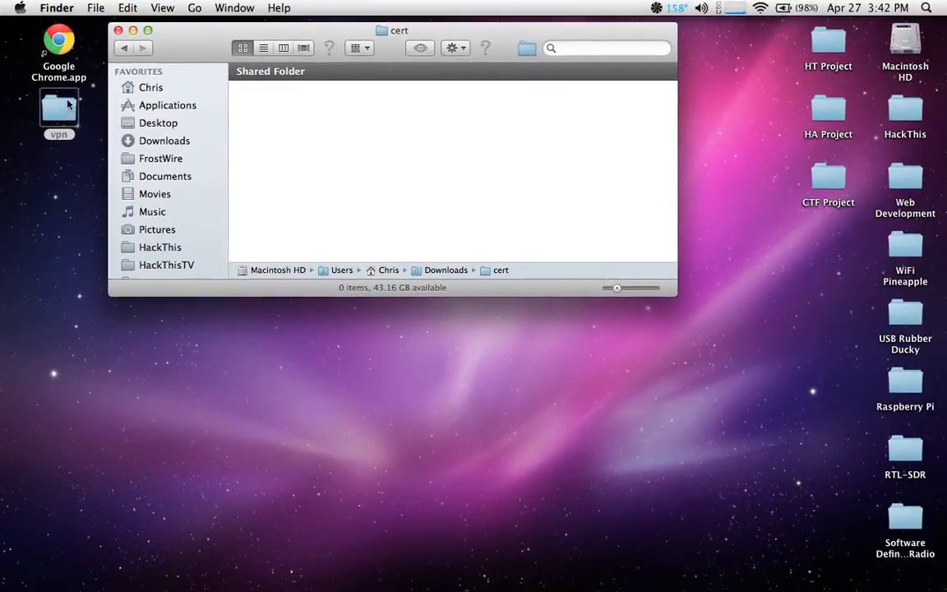
left_click(118, 30)
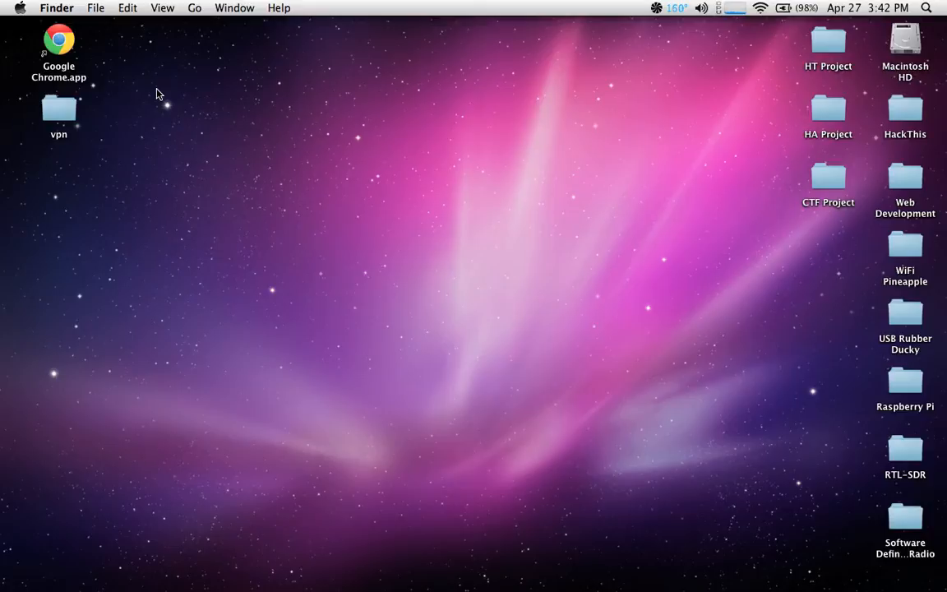
Reopen Google Chrome and load sparklabs.com/viscosity.
double_click(59, 43)
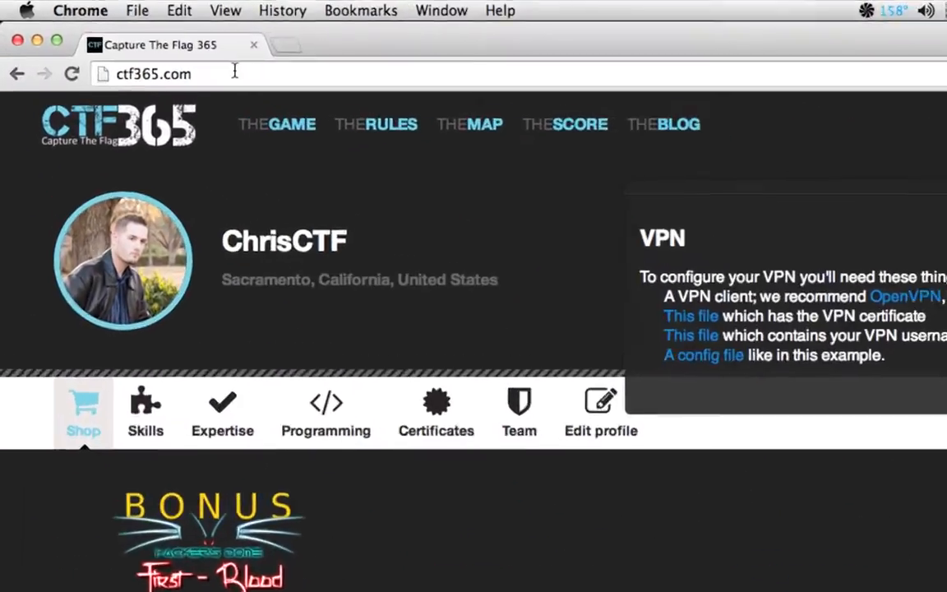
triple_click(141, 56)
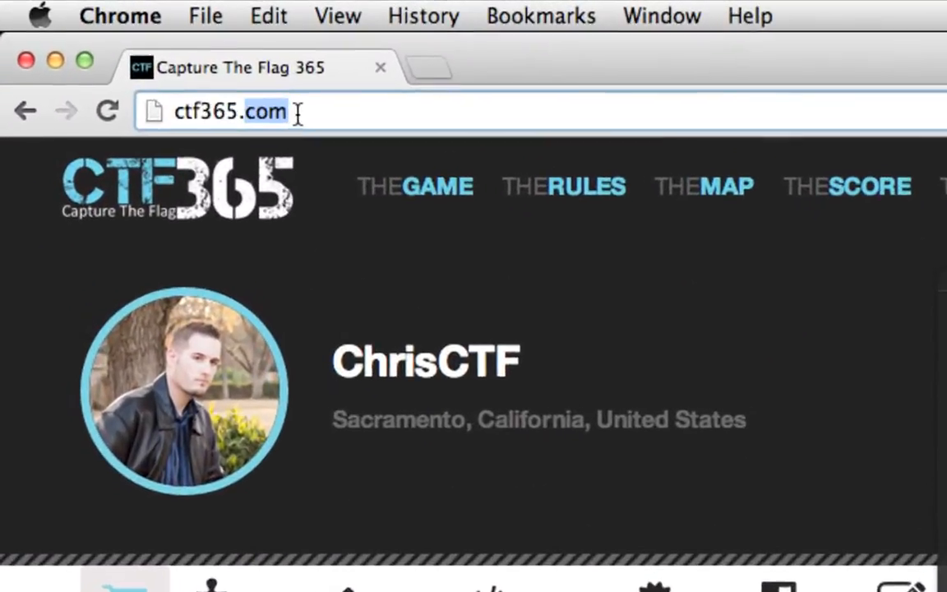
type("spar")
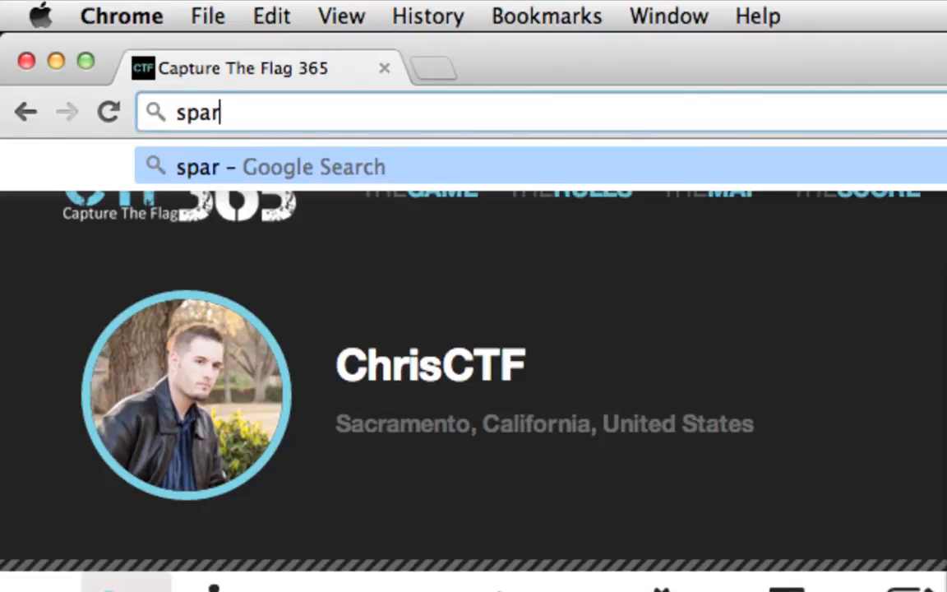
type("klabs.com")
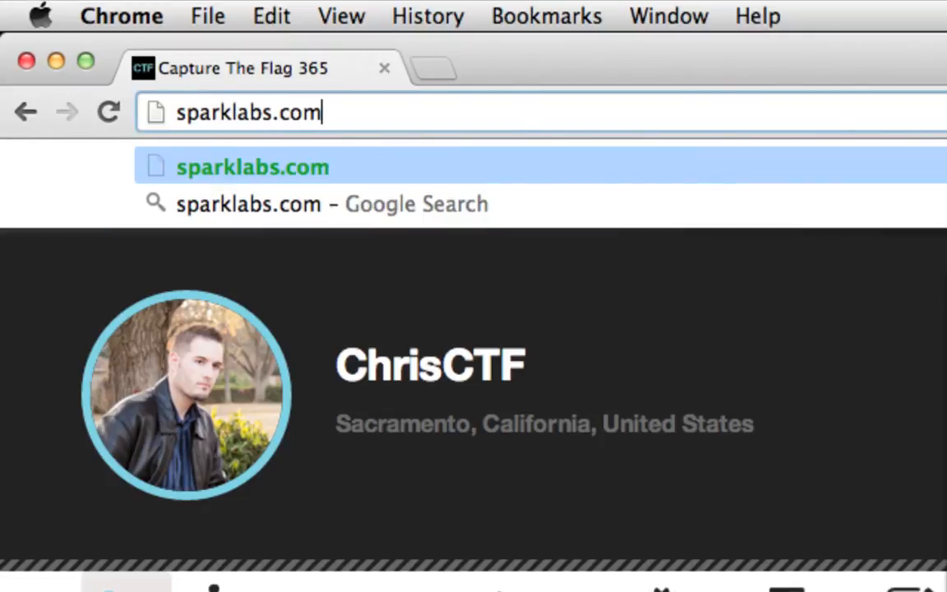
type("/viscosity")
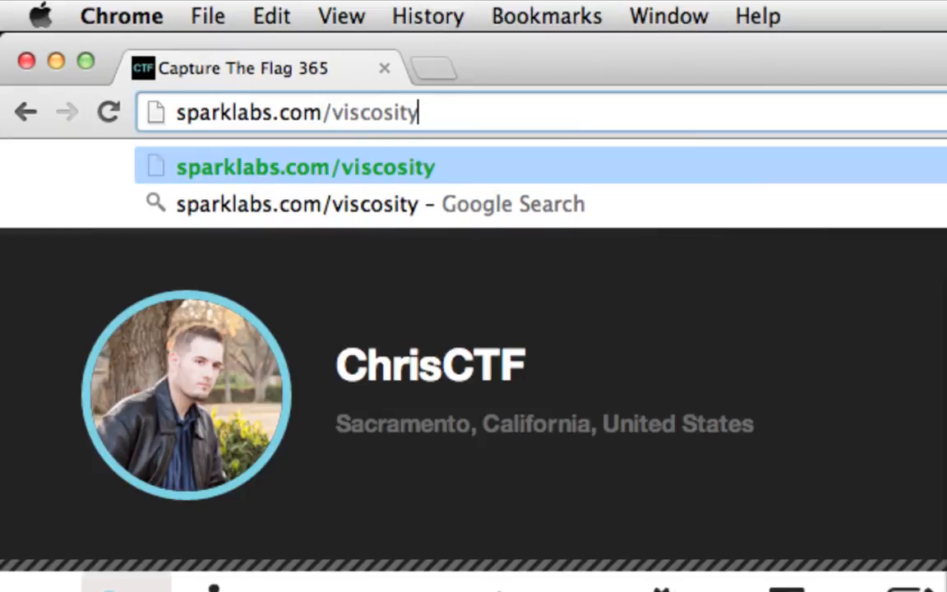
key("Return")
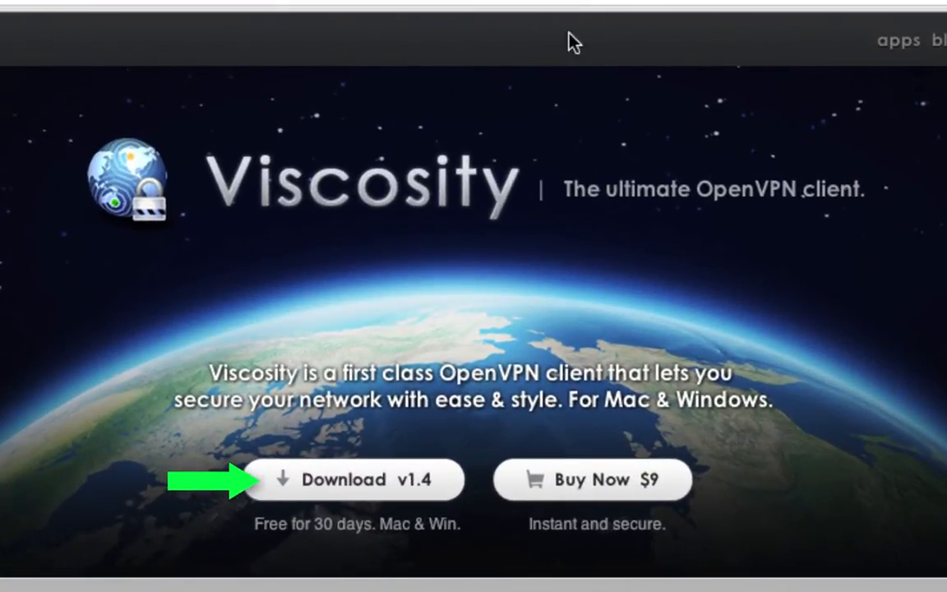
Download Viscosity v1.4 for Mac and close the browser window.
left_click(446, 494)
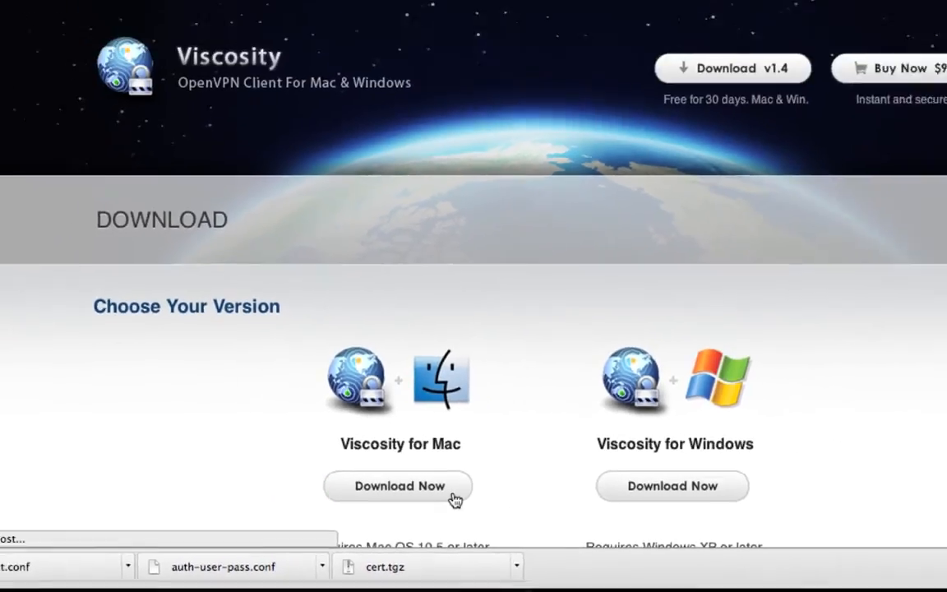
left_click(533, 467)
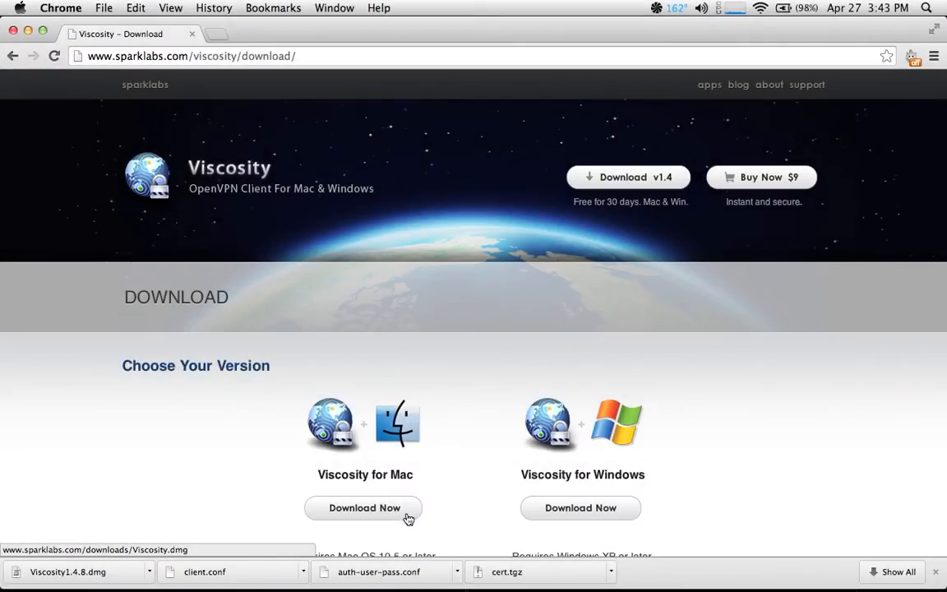
left_click(28, 32)
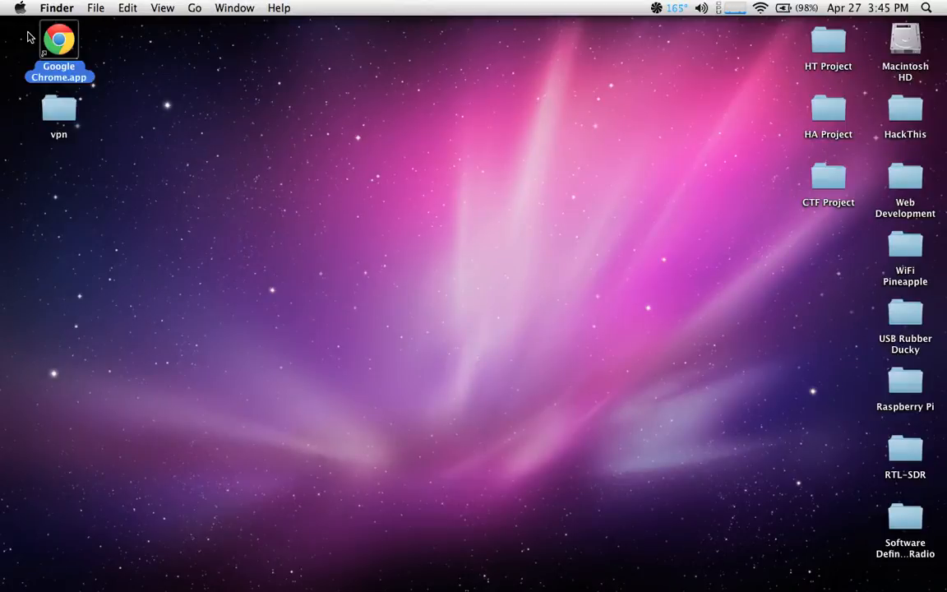
Open Viscosity1.4.8.dmg from the Downloads folder and copy Viscosity.app into Applications.
key("super+n")
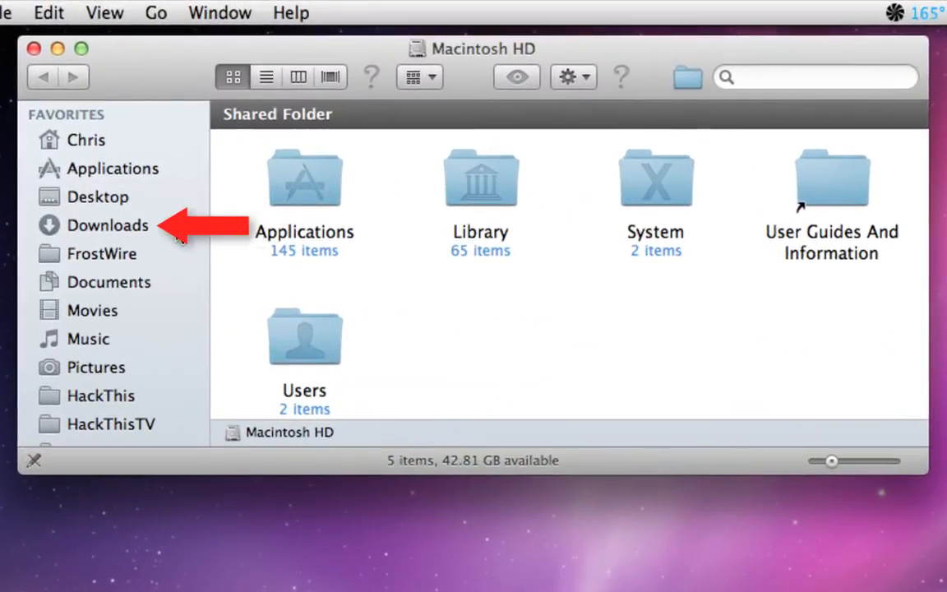
left_click(176, 230)
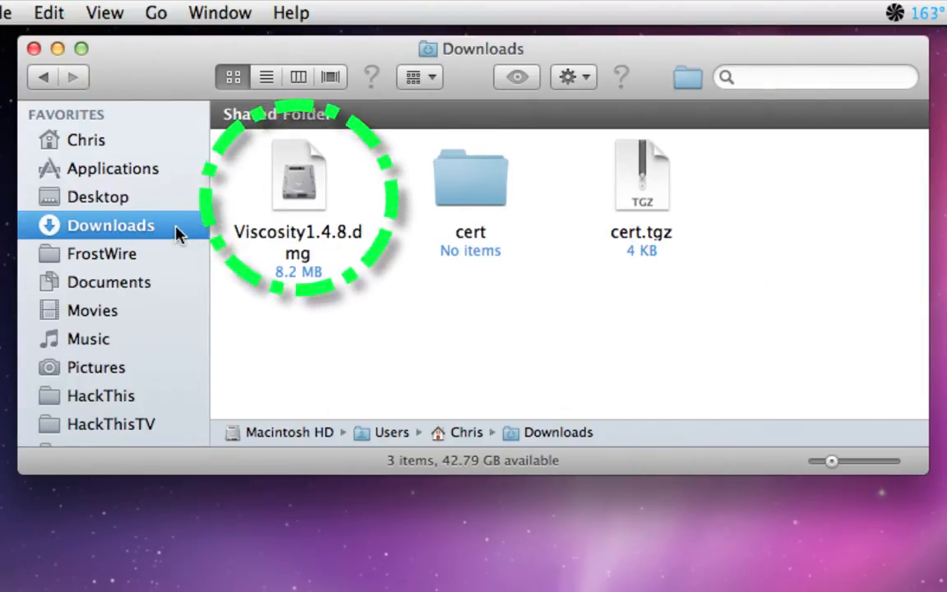
double_click(305, 182)
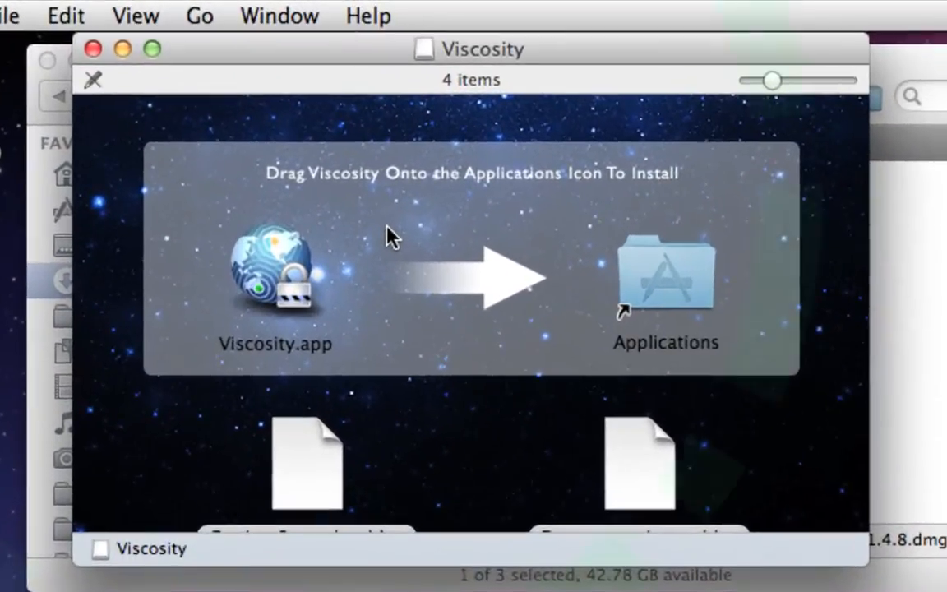
left_click_drag(288, 259, 644, 284)
left_click_drag(664, 293, 666, 296)
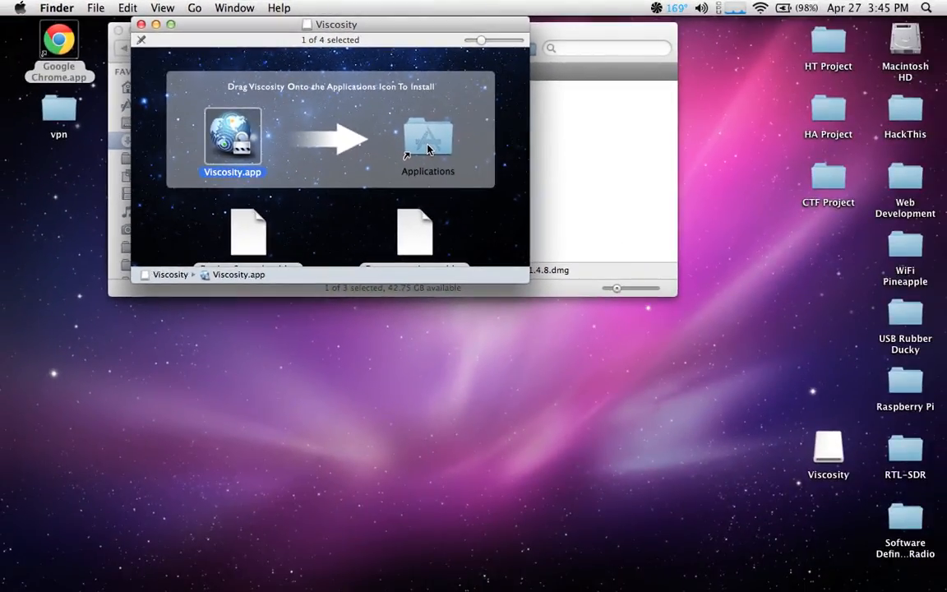
Close the Viscosity and Downloads windows and eject the Viscosity disk image from the desktop.
left_click(141, 25)
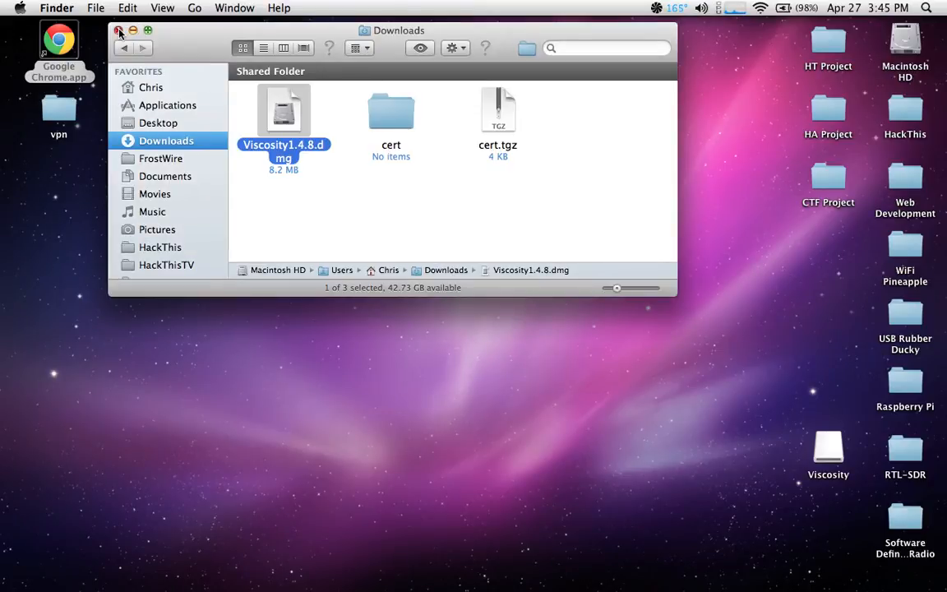
left_click(118, 30)
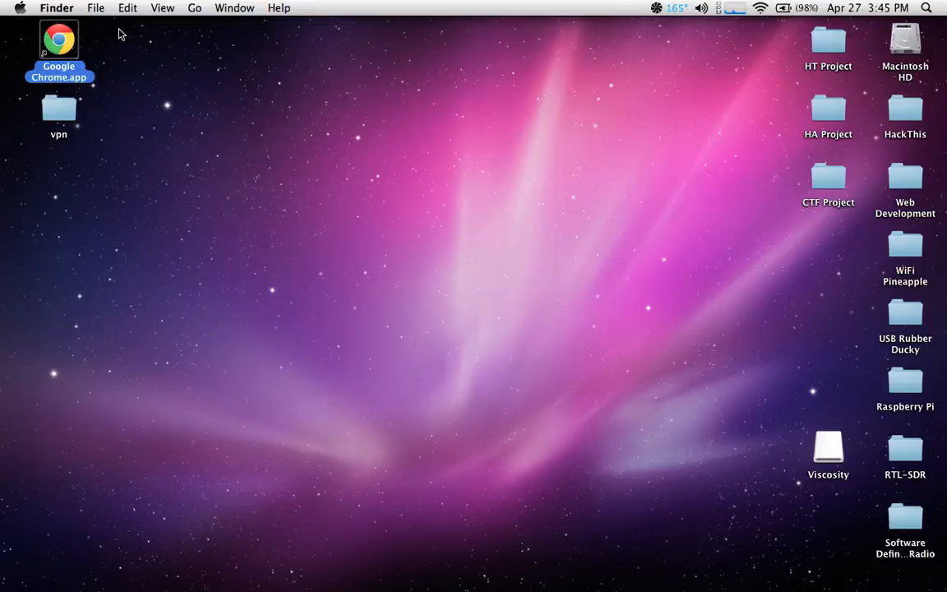
left_click(830, 444)
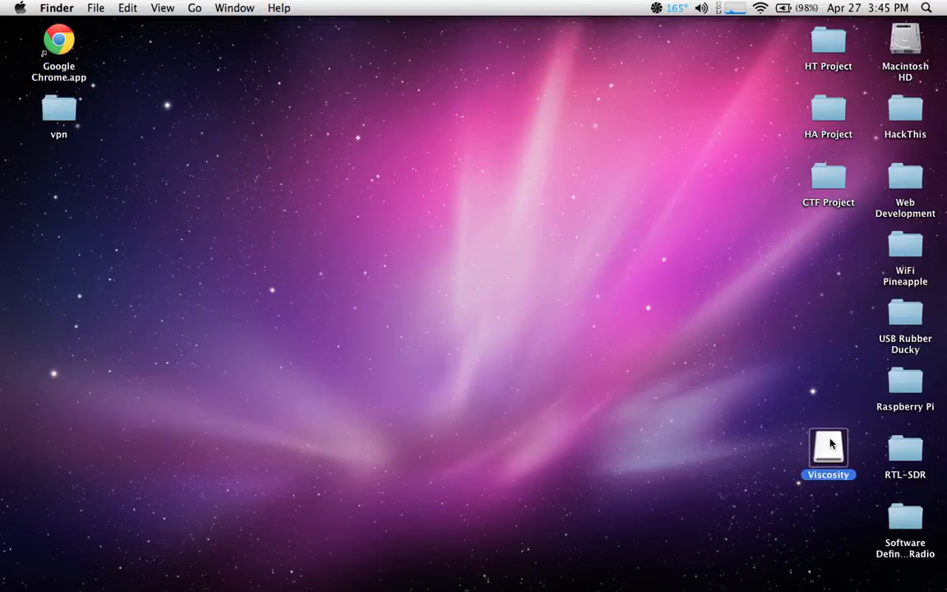
right_click(830, 444)
left_click(776, 330)
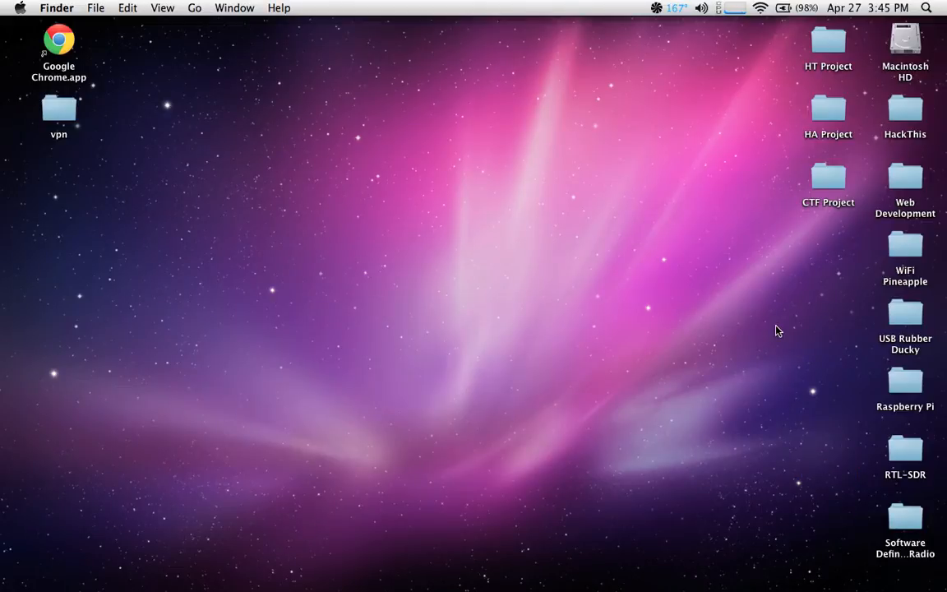
Launch Viscosity.app from the Applications folder and allow the downloaded application to open.
key("super+n")
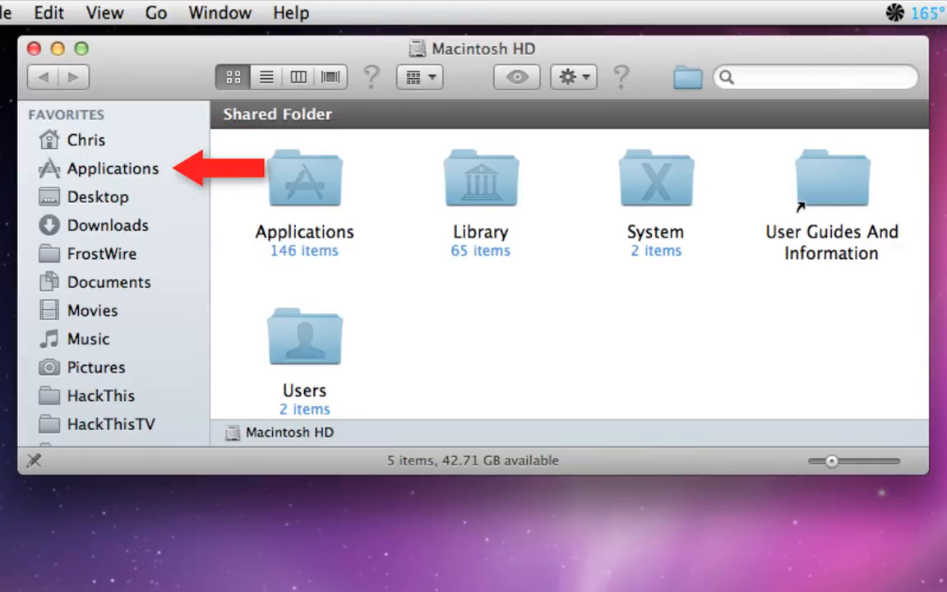
left_click(169, 170)
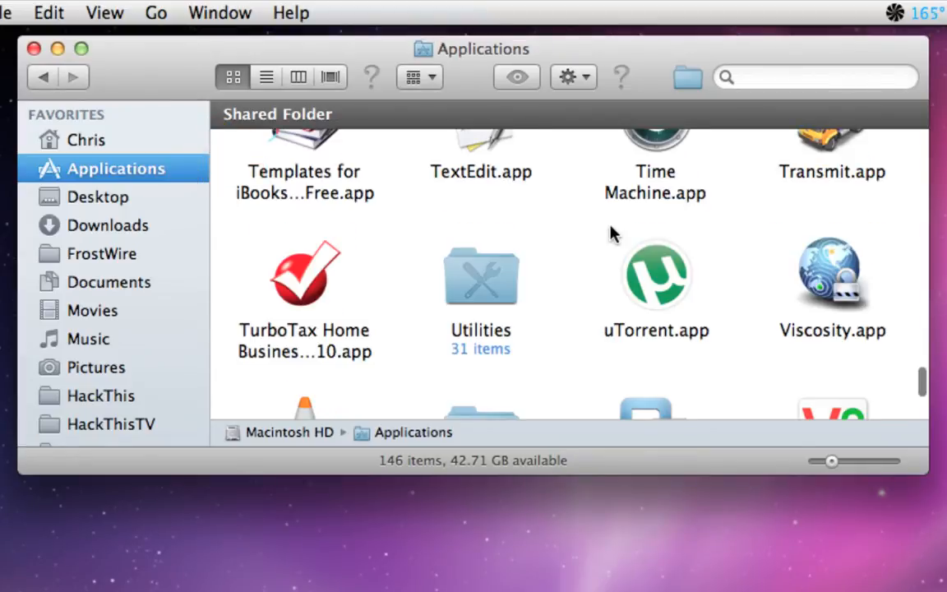
double_click(834, 292)
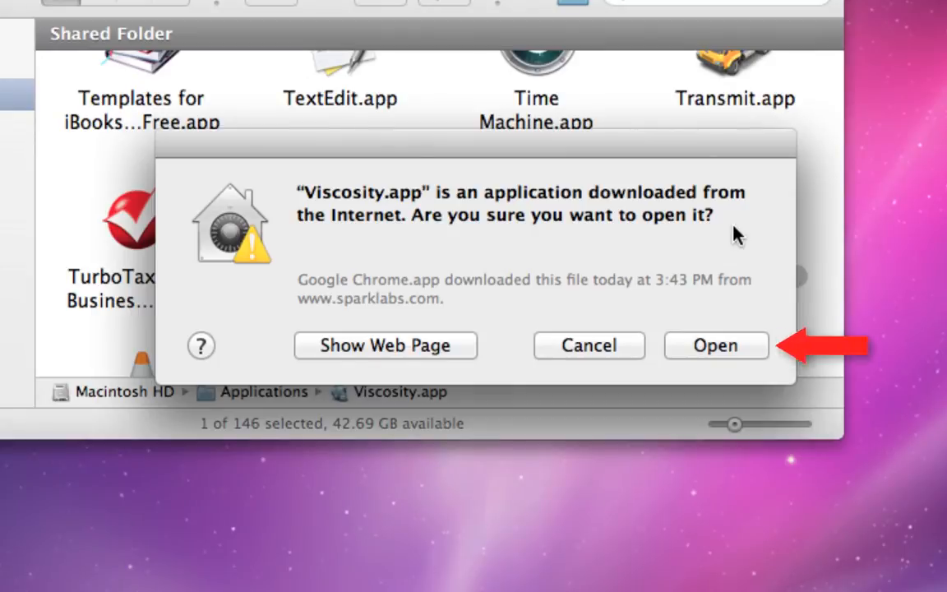
left_click(753, 352)
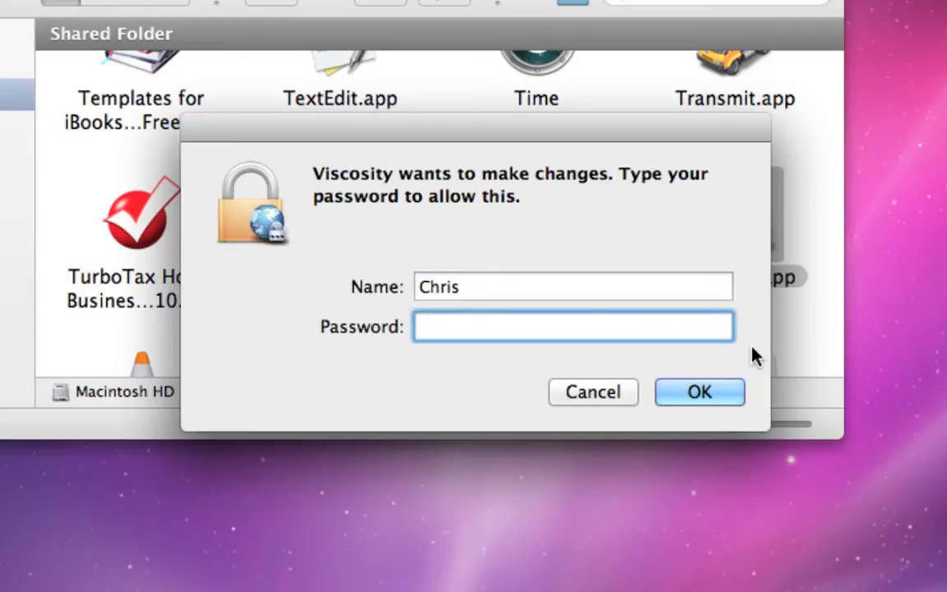
Authorize Viscosity's changes with the Mac account password and close the welcome window.
type("•••••••••••")
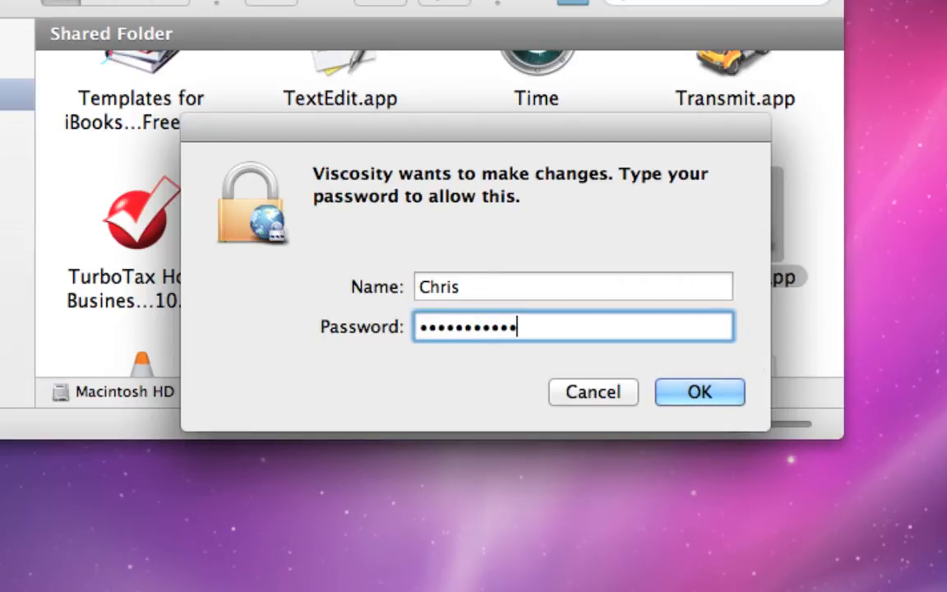
left_click(738, 395)
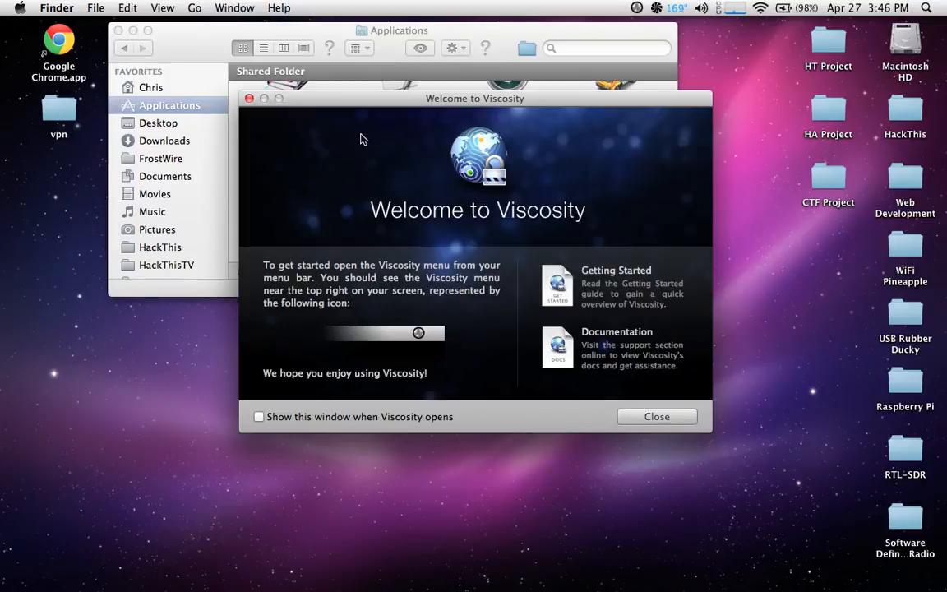
left_click(250, 99)
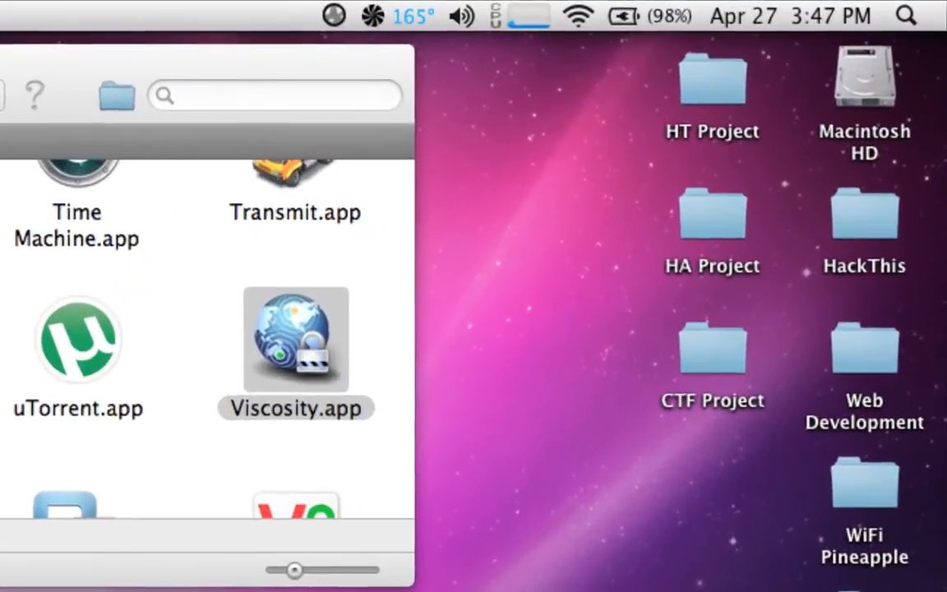
Enable "Allow unsafe OpenVPN commands to be used" in Viscosity's advanced preferences and confirm the security warning.
left_click(327, 15)
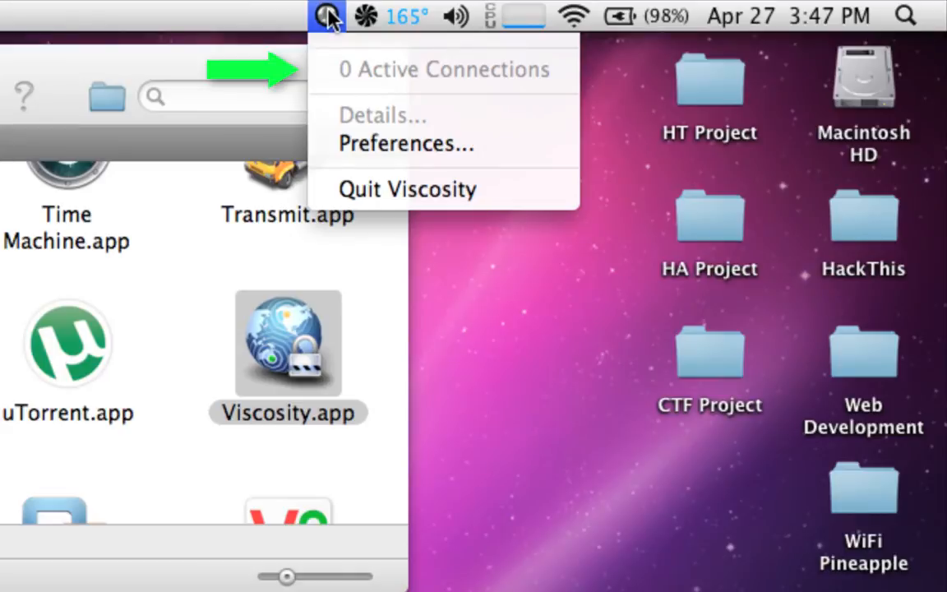
left_click(499, 161)
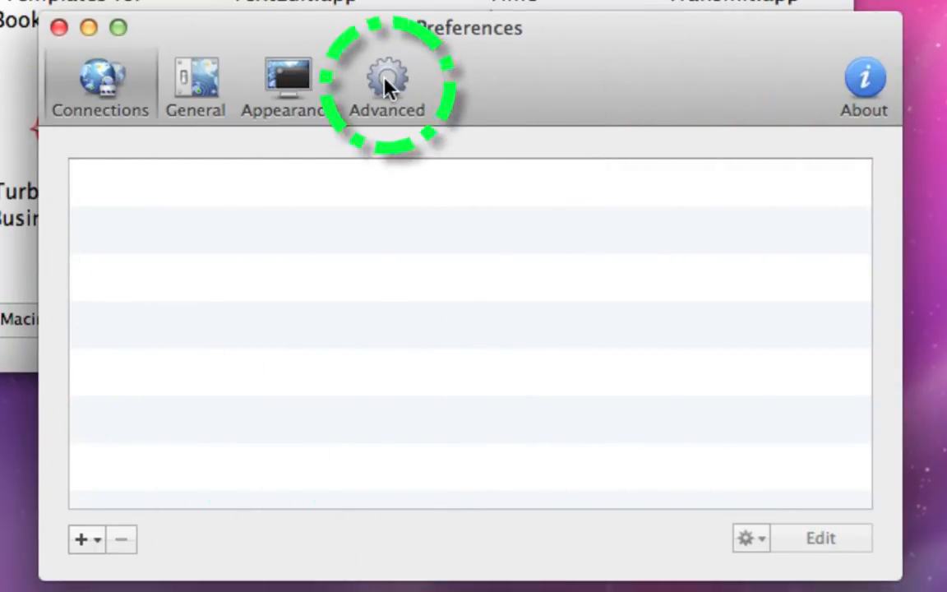
left_click(385, 79)
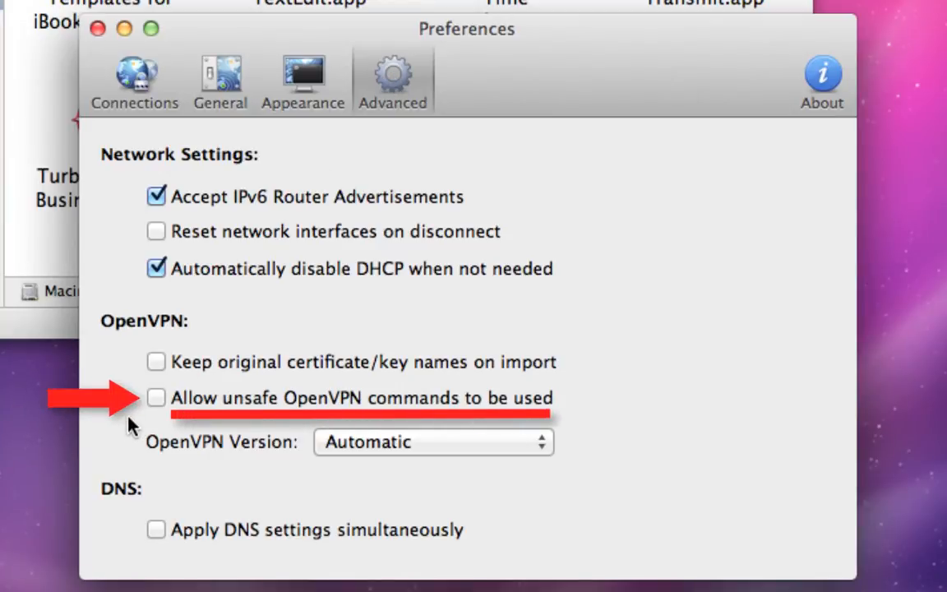
left_click(155, 398)
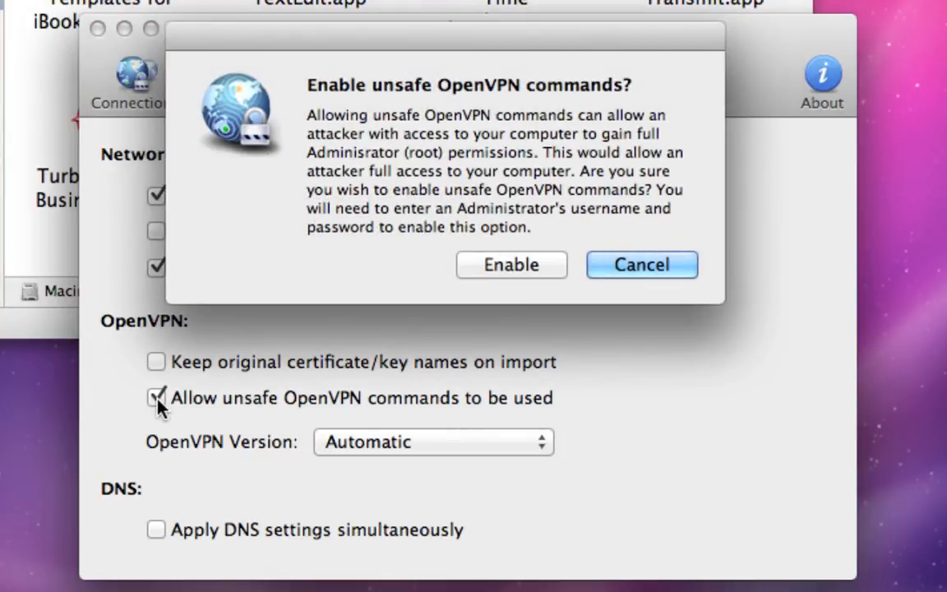
left_click(551, 271)
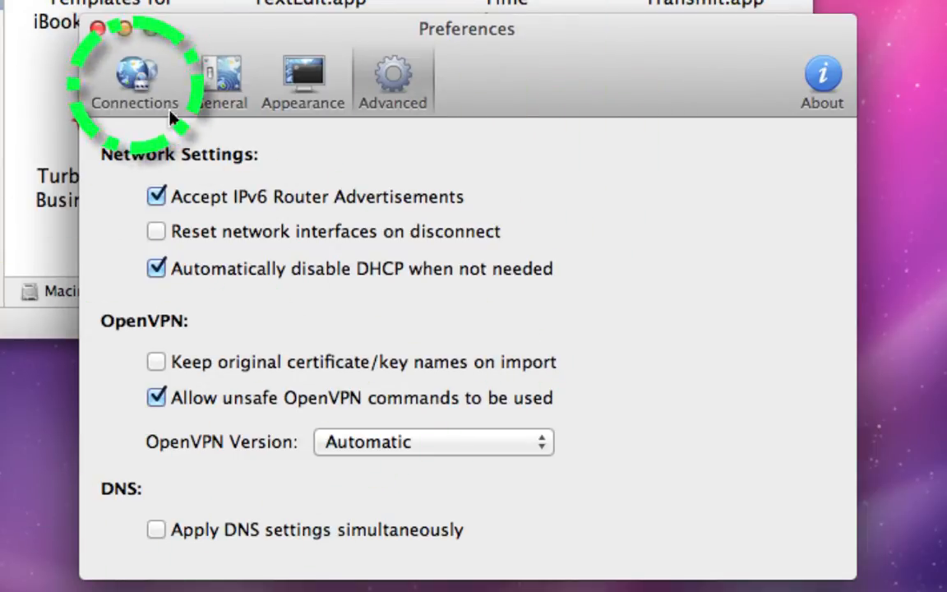
Import a Viscosity connection from the client.conf file in the desktop vpn folder.
left_click(138, 78)
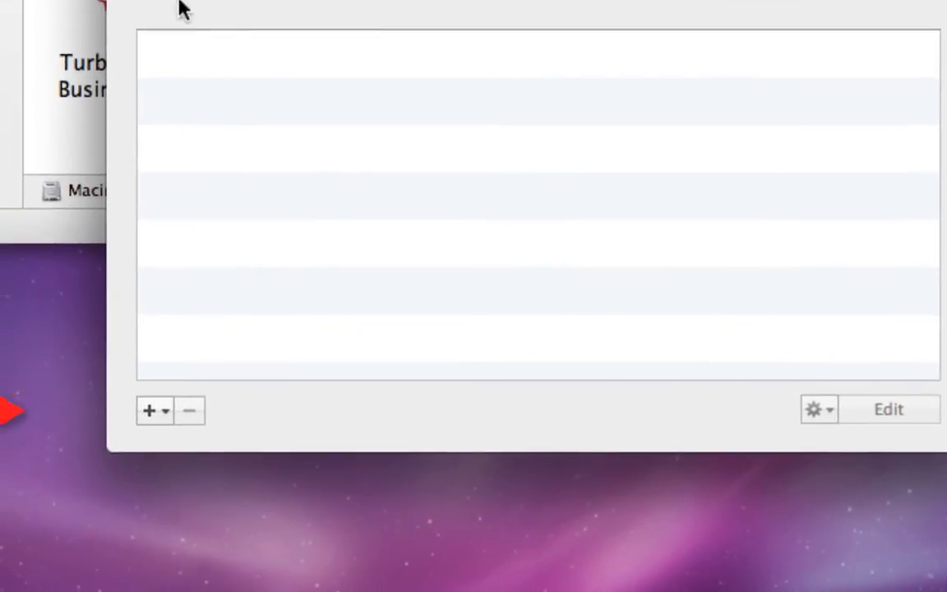
left_click(168, 413)
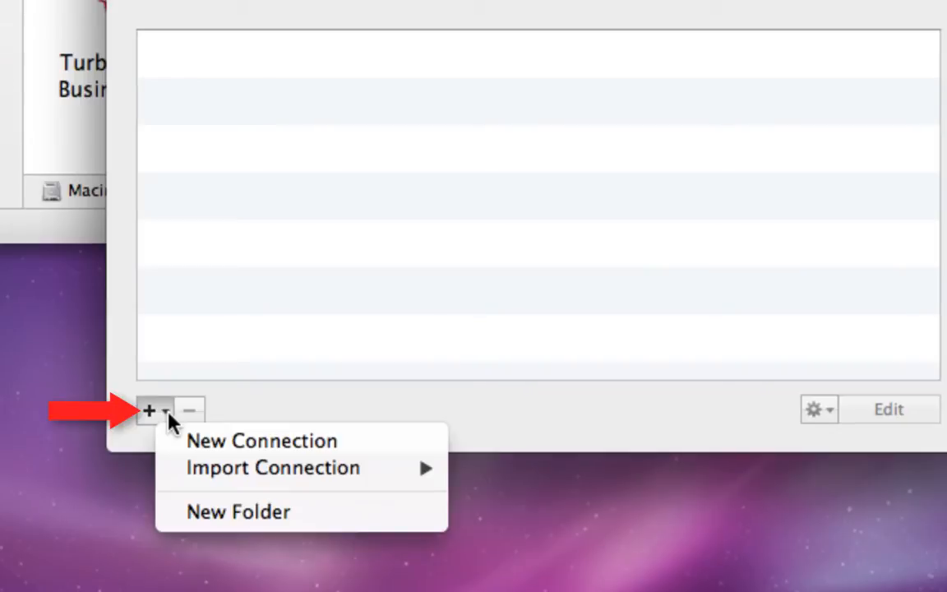
mouse_move(319, 481)
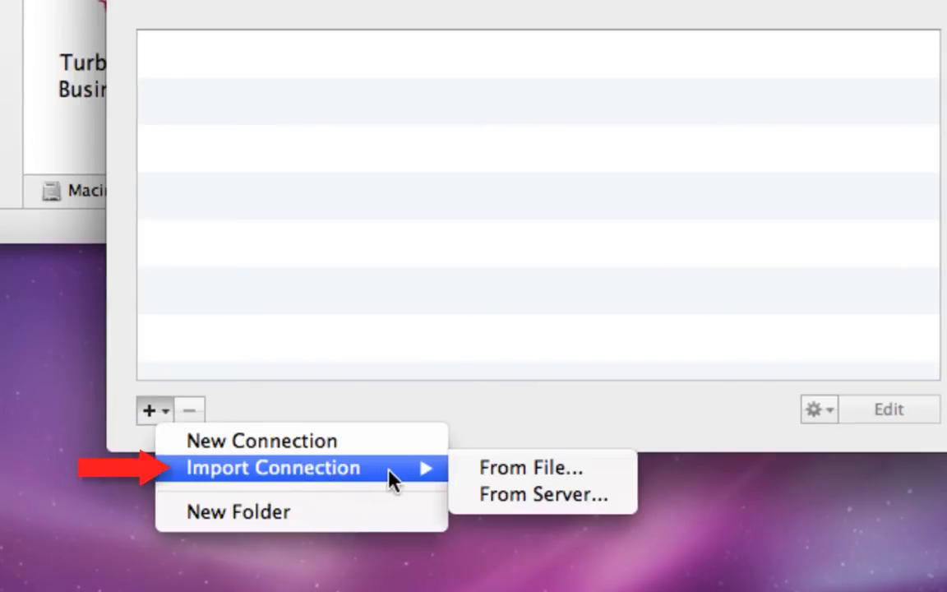
left_click(606, 471)
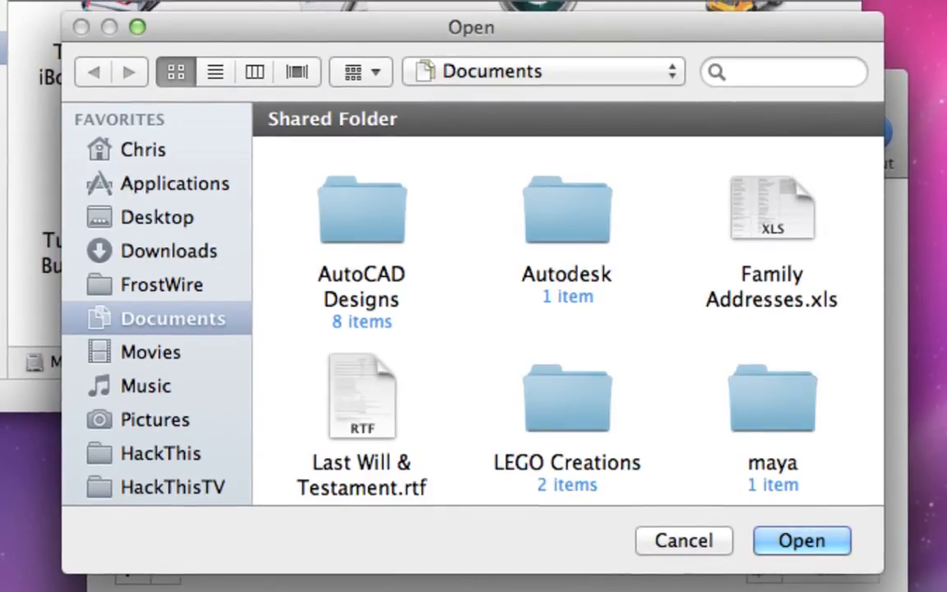
left_click(171, 216)
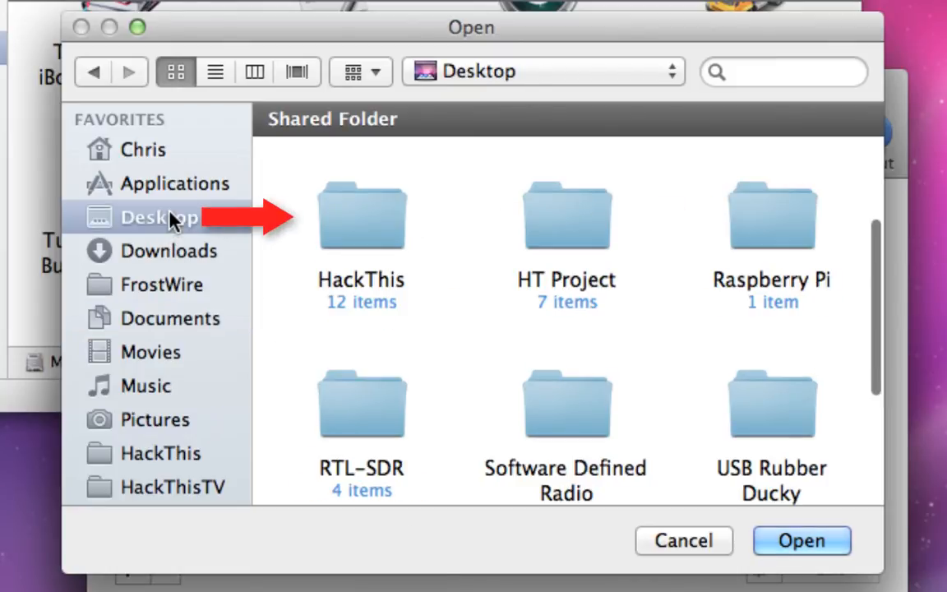
scroll(444, 300, "down", 5)
double_click(370, 363)
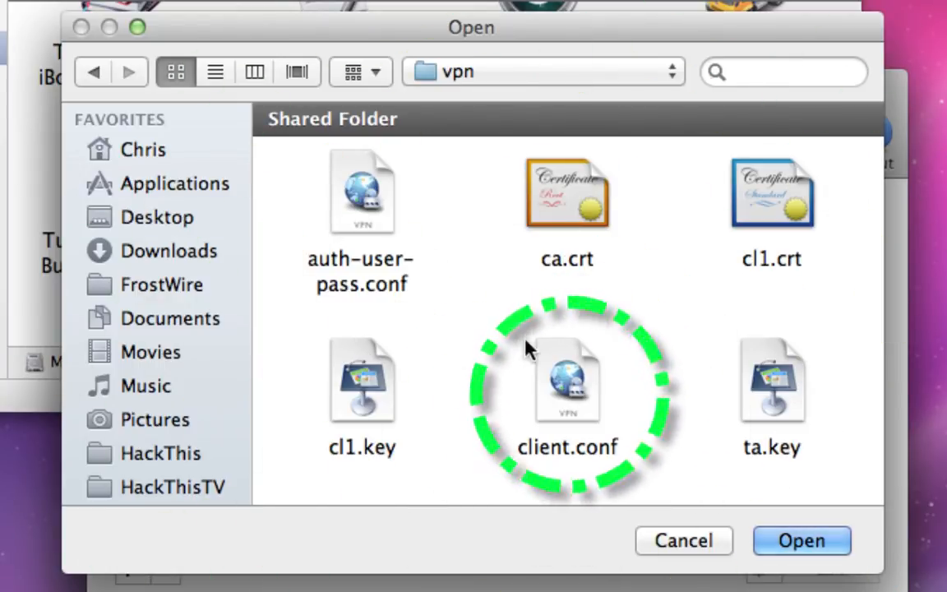
left_click(579, 391)
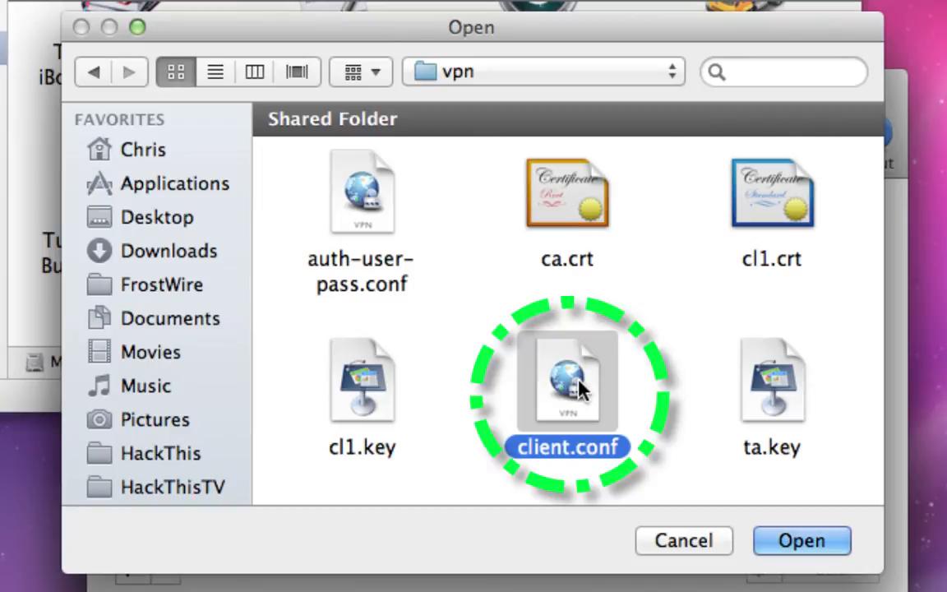
left_click(842, 553)
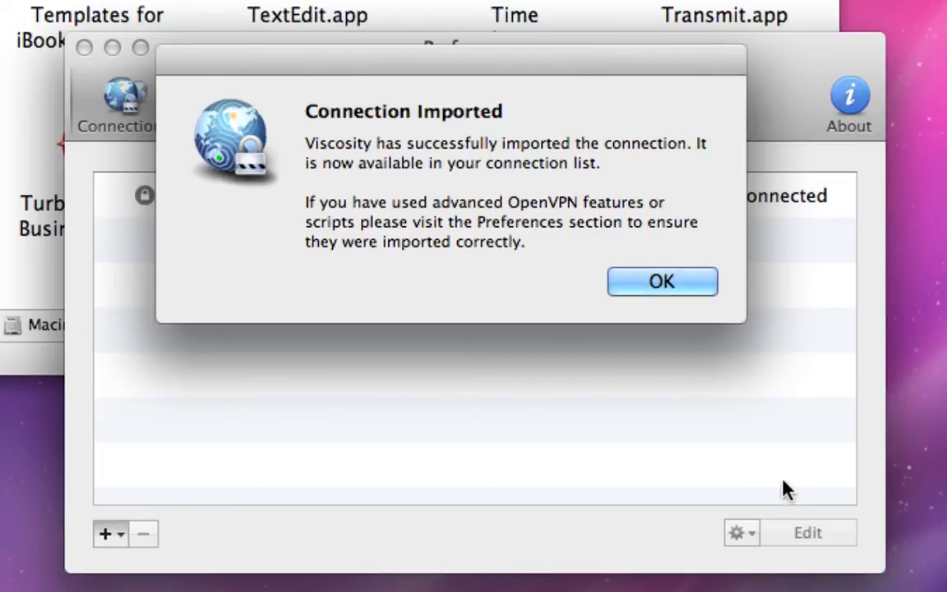
left_click(707, 288)
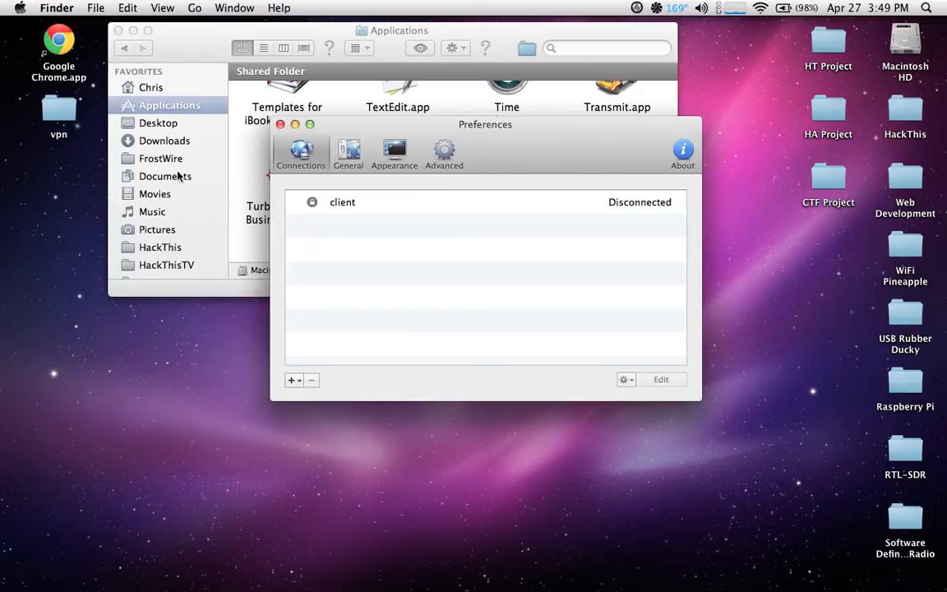
Open auth-user-pass.conf from the desktop vpn folder with TextEdit.app, without making it the default application.
double_click(71, 115)
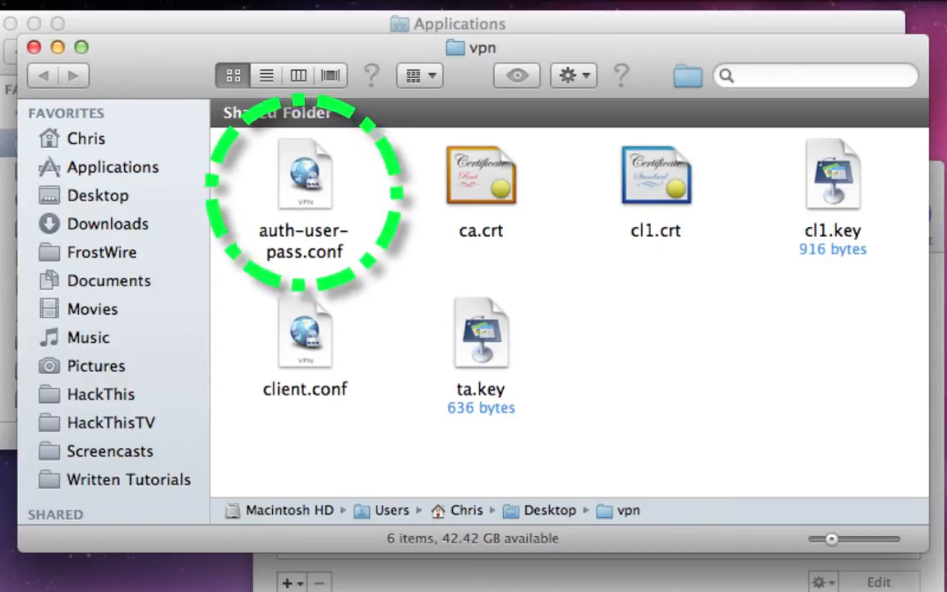
right_click(311, 176)
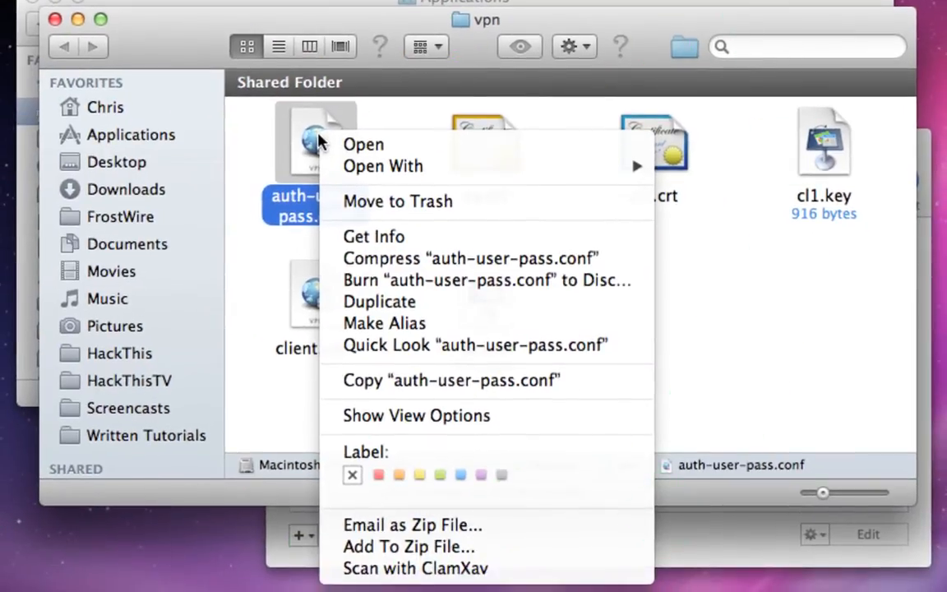
mouse_move(454, 171)
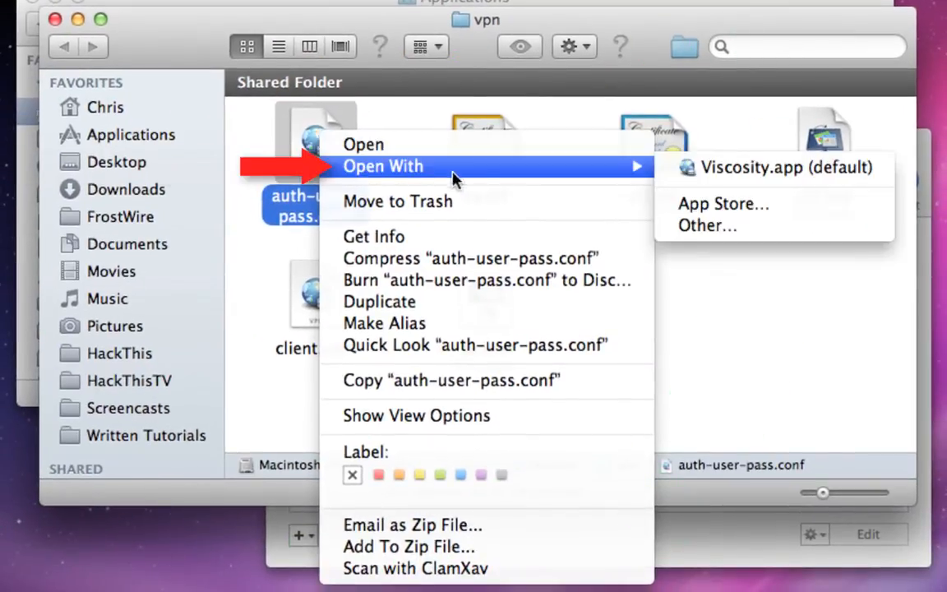
left_click(707, 230)
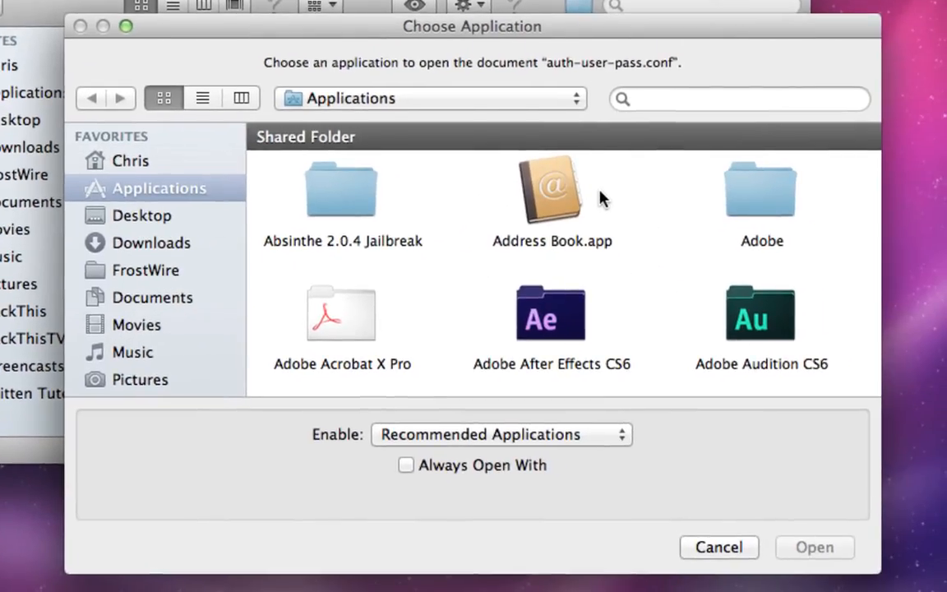
scroll(599, 196, "down", 15)
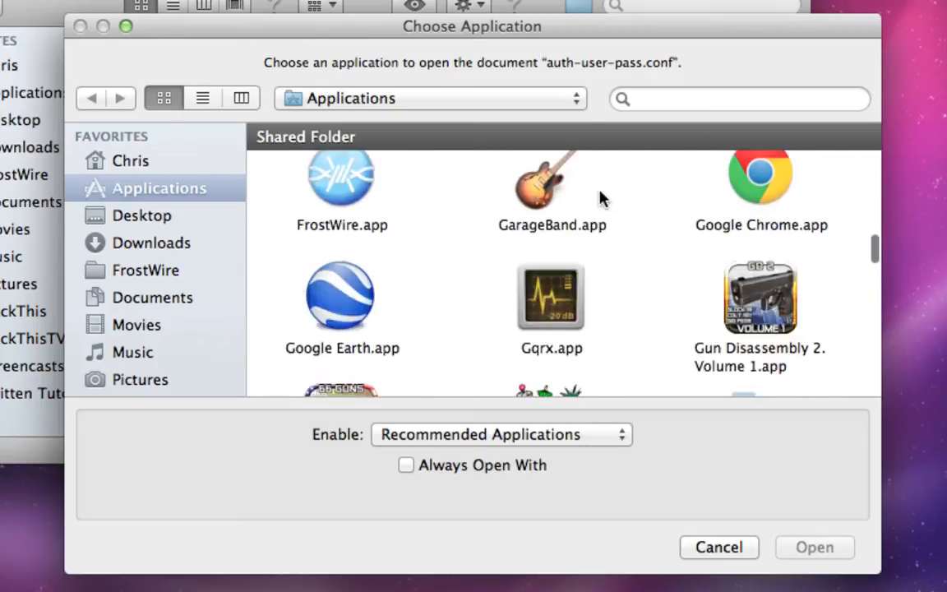
scroll(600, 198, "down", 15)
left_click(339, 238)
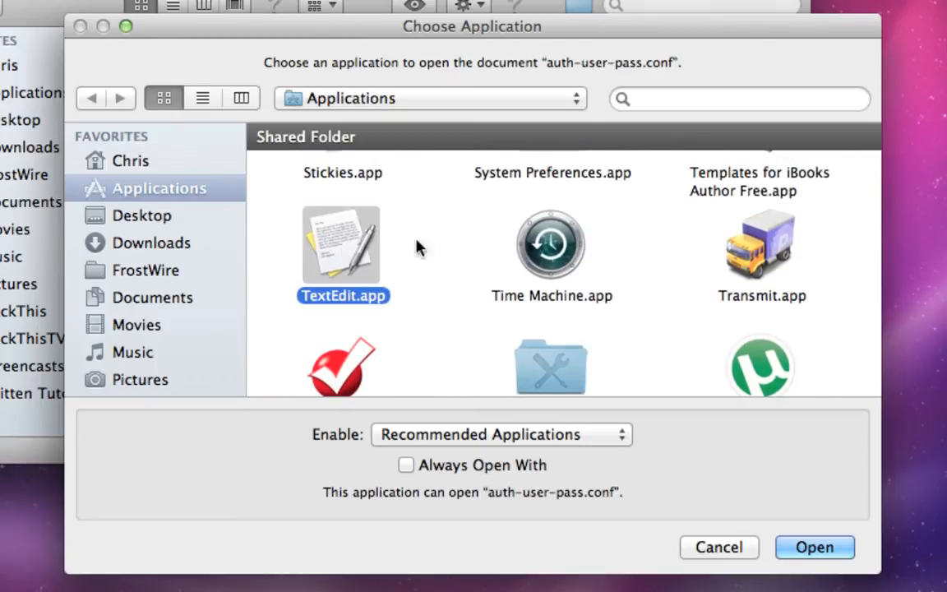
left_click(835, 550)
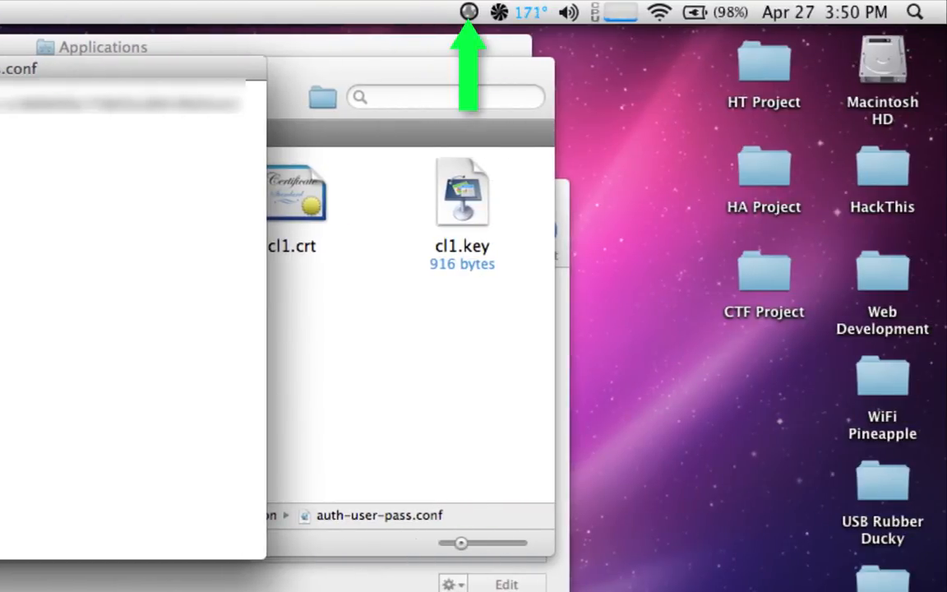
Start the Viscosity client connection and copy the username from auth-user-pass.conf into the Username field of the login prompt.
left_click(467, 11)
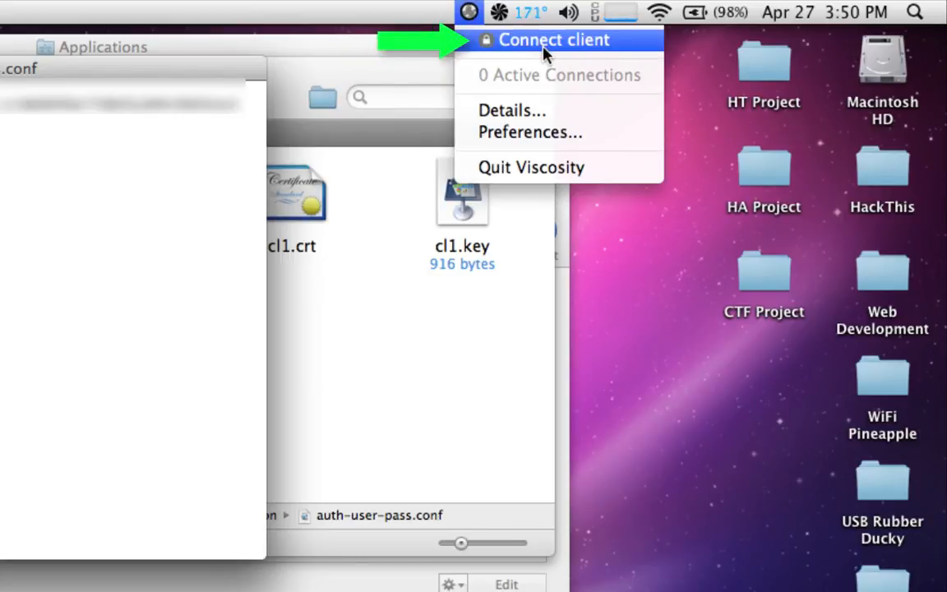
left_click(489, 38)
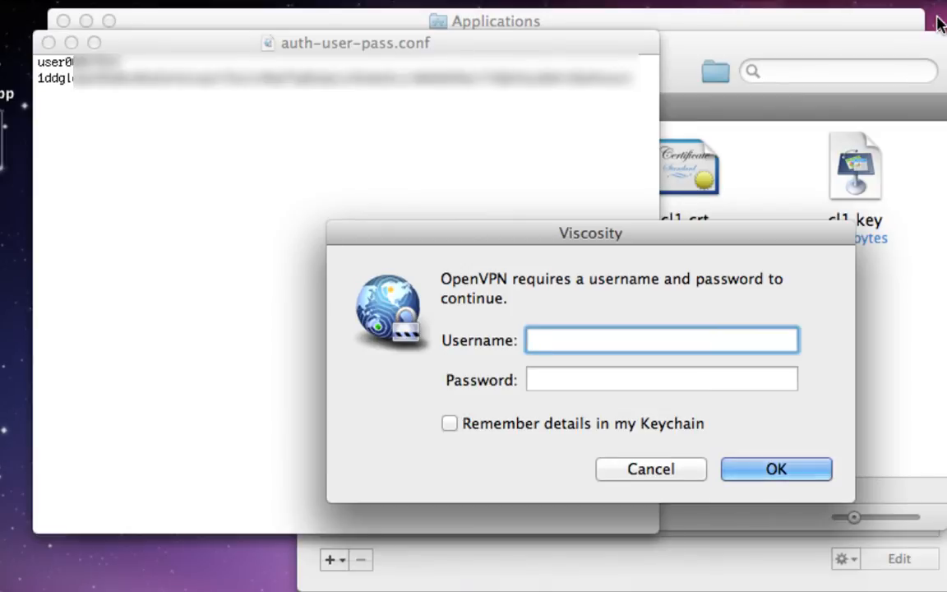
left_click(96, 50)
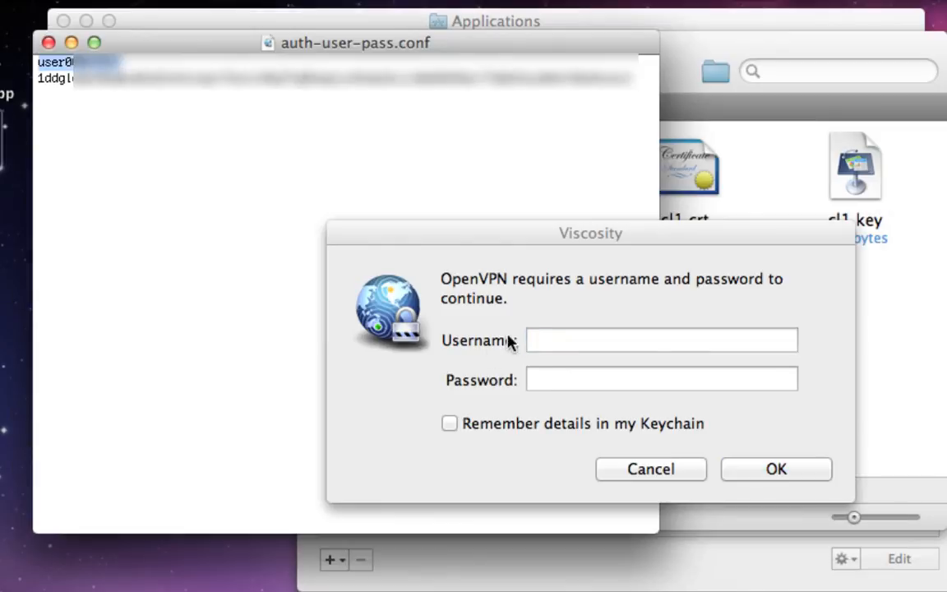
left_click(533, 341)
key("super+v")
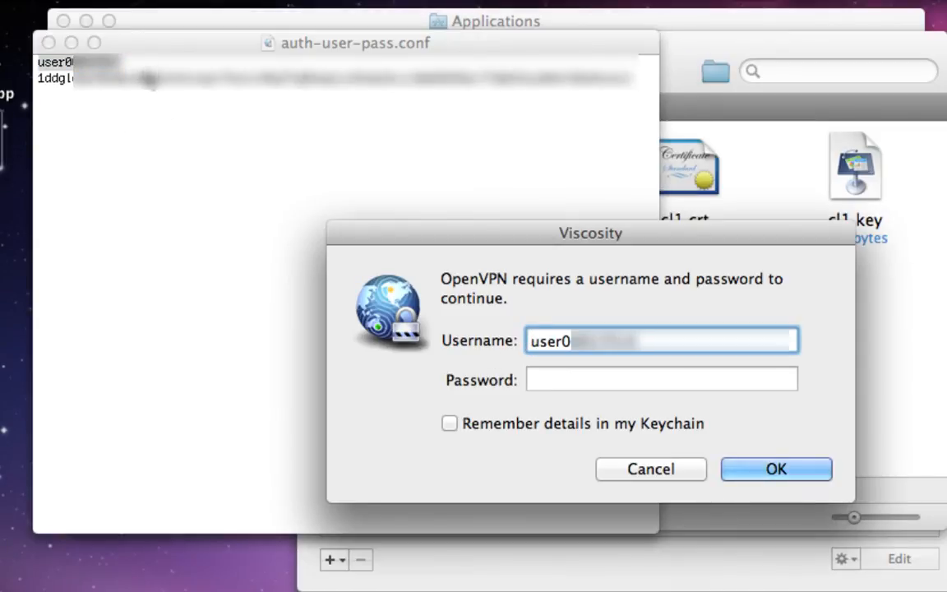
Copy the password from auth-user-pass.conf into the Password field, enable "Remember details in my Keychain" and submit the login.
triple_click(148, 78)
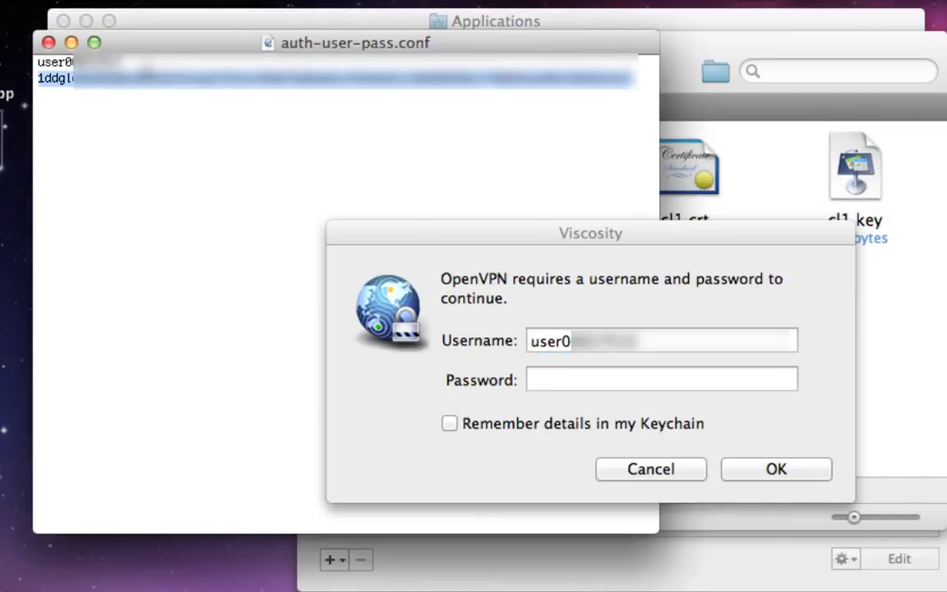
left_click(550, 380)
key("super+v")
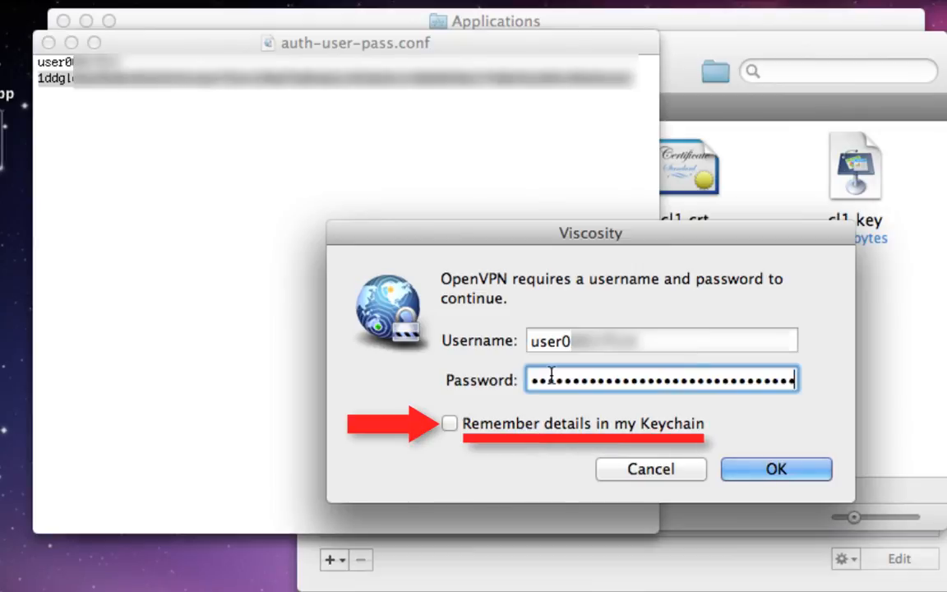
left_click(452, 426)
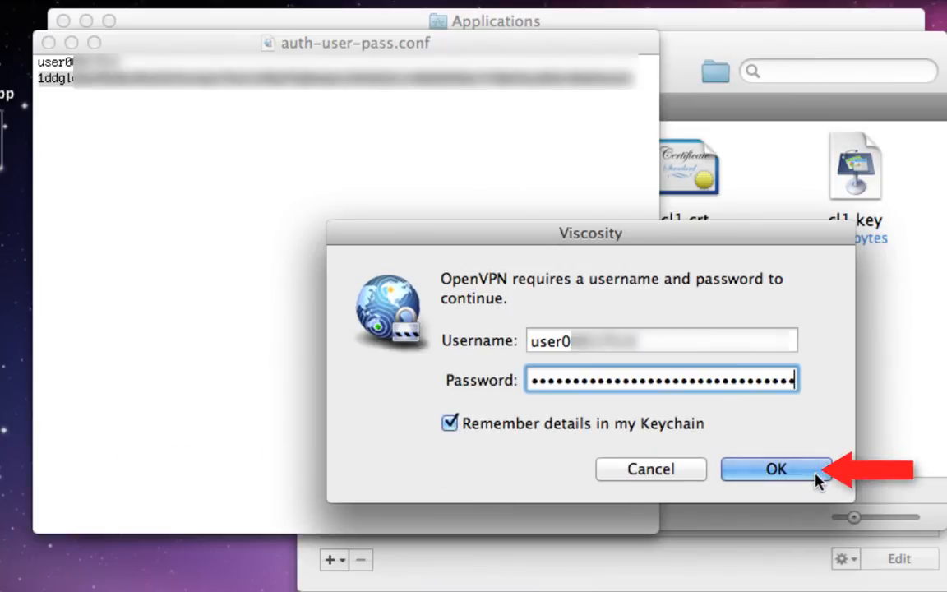
left_click(776, 469)
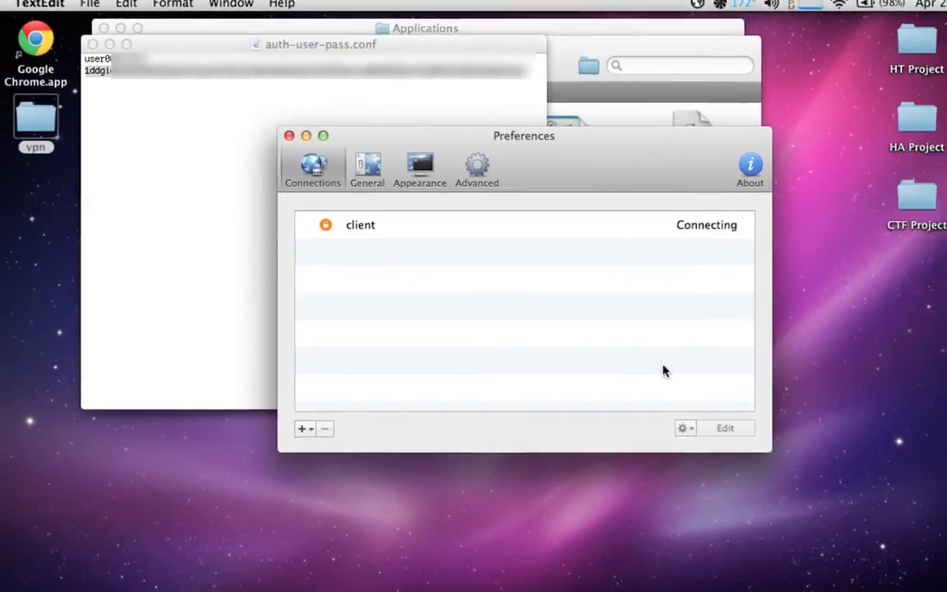